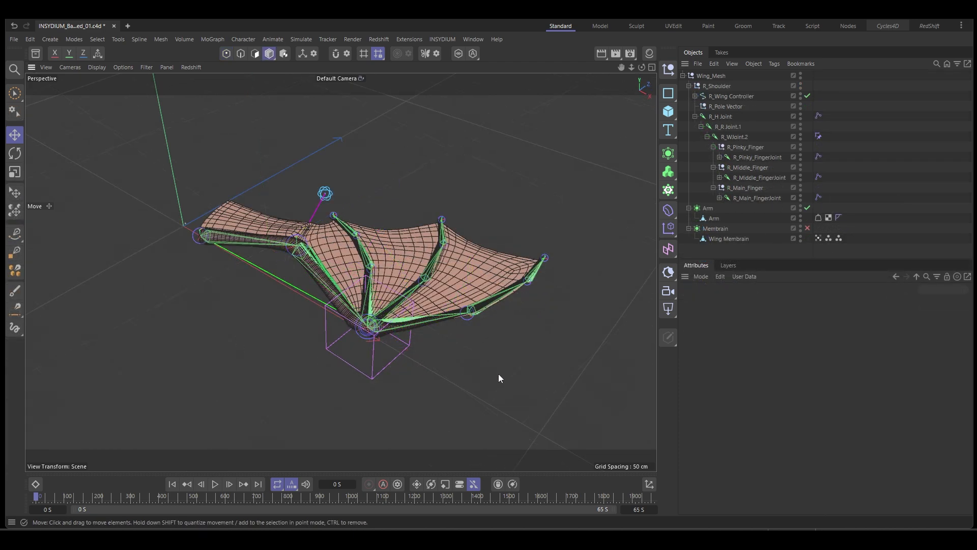
# - Hide the Membrain object in the viewport and turn off the Arm subdivision surface
pyautogui.moveTo(458, 360)
pyautogui.keyDown('alt'); pyautogui.mouseDown()
pyautogui.moveTo(455, 376)
pyautogui.moveTo(454, 360)
pyautogui.mouseUp(); pyautogui.keyUp('alt')
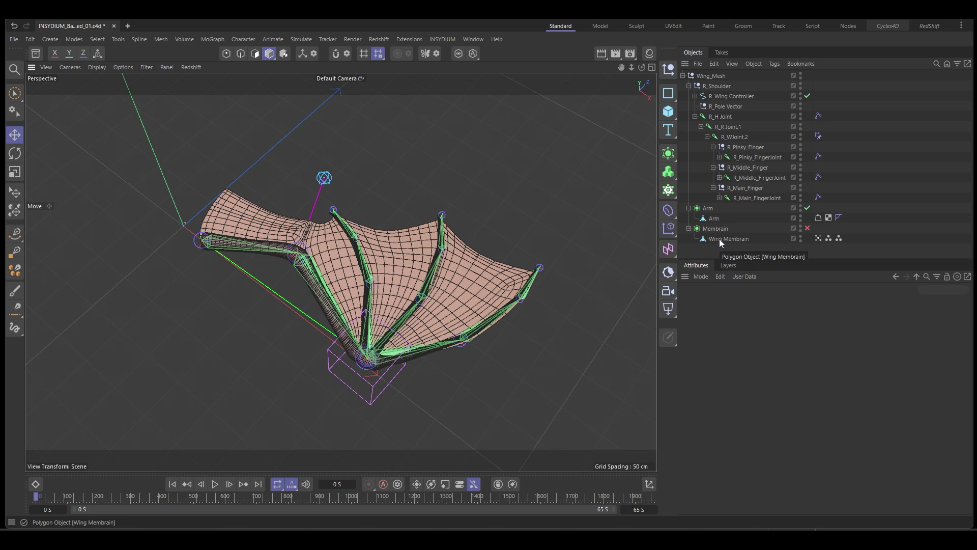
pyautogui.keyDown('alt'); pyautogui.moveTo(457, 361); pyautogui.dragTo(420, 348); pyautogui.keyUp('alt')
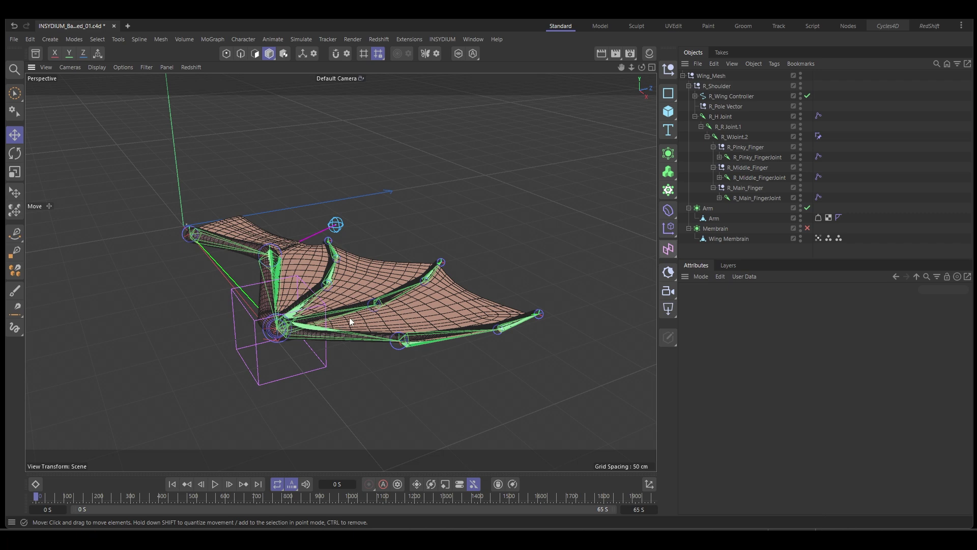
pyautogui.keyDown('alt'); pyautogui.moveTo(393, 385); pyautogui.dragTo(435, 387); pyautogui.keyUp('alt')
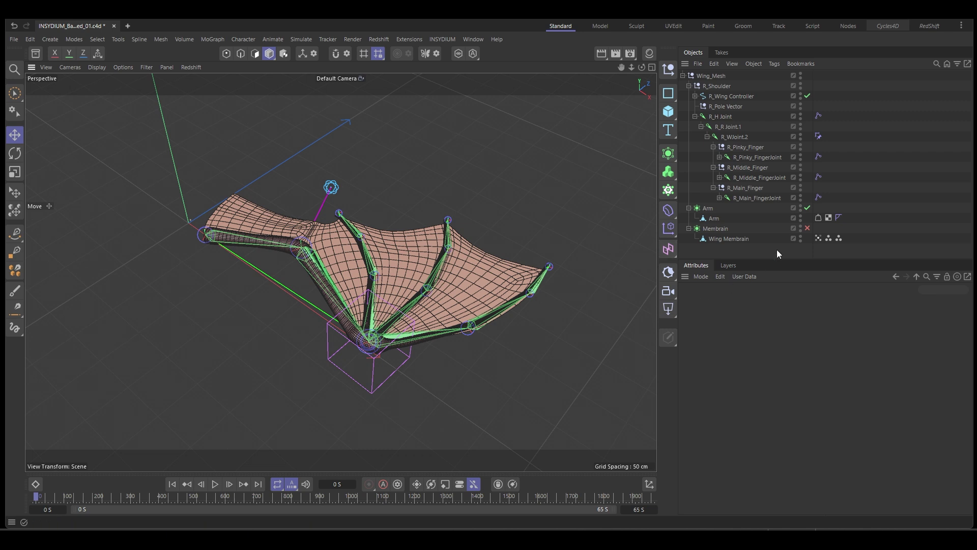
pyautogui.click(801, 227)
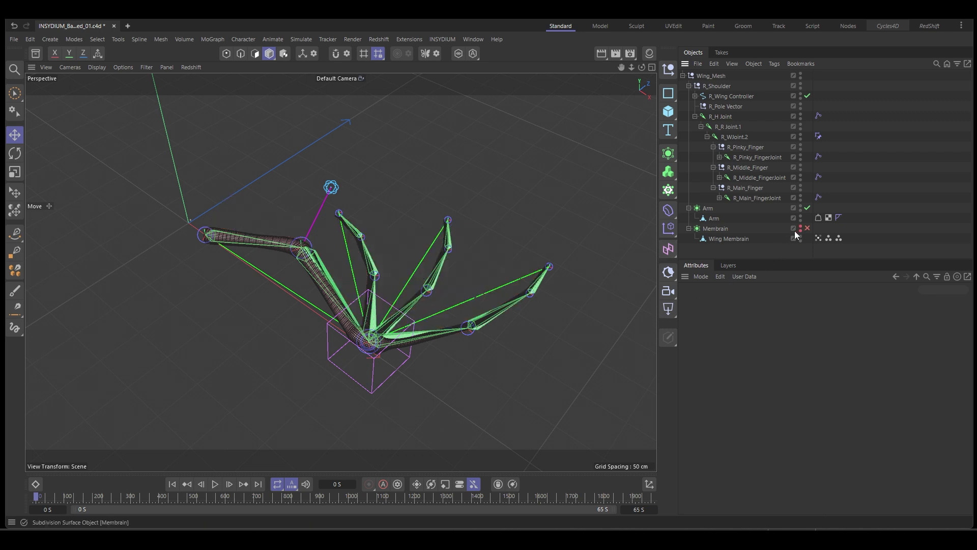
pyautogui.keyDown('alt'); pyautogui.moveTo(481, 340); pyautogui.dragTo(395, 360); pyautogui.keyUp('alt')
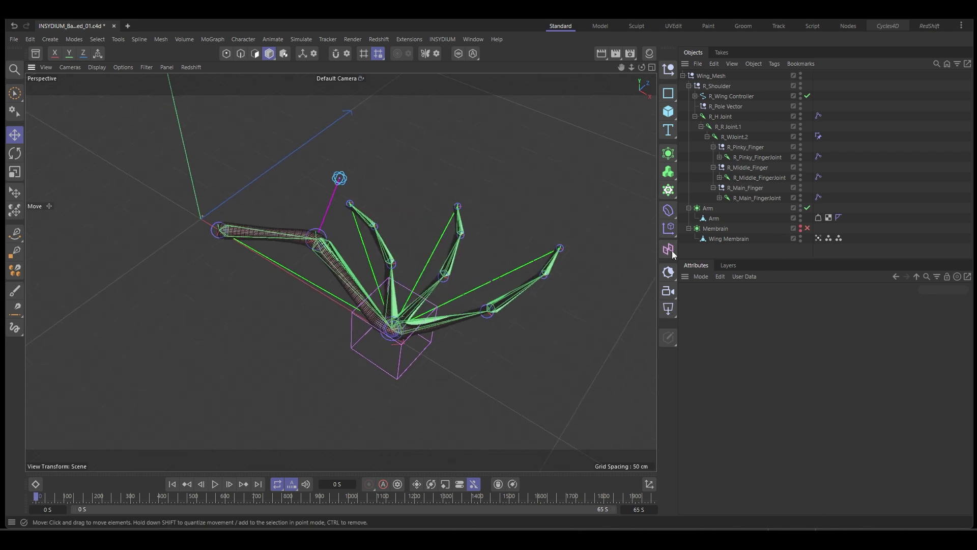
pyautogui.click(807, 207)
pyautogui.keyDown('alt'); pyautogui.moveTo(537, 273); pyautogui.dragTo(335, 276); pyautogui.keyUp('alt')
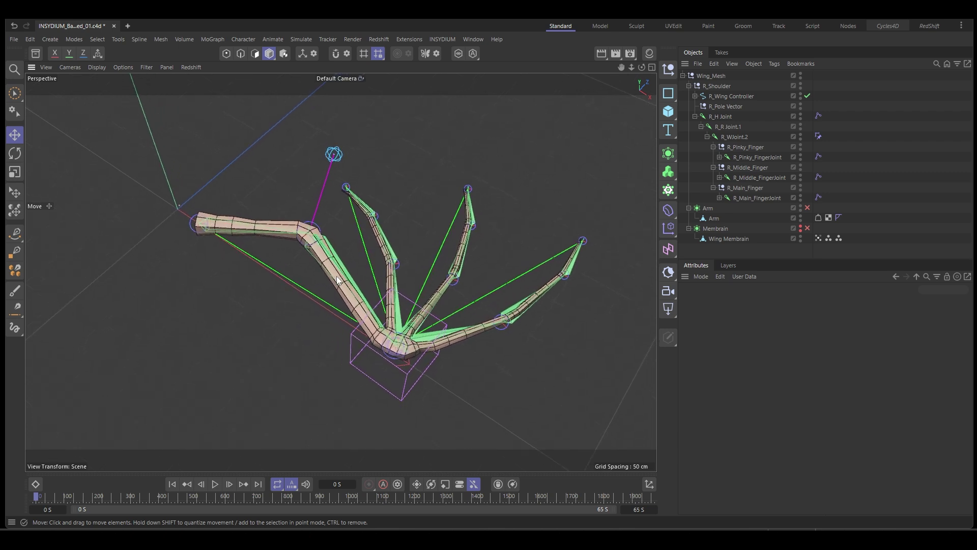
# - Select R_H Joint with all its child joints, leave out the finger null groups, and add the Arm mesh to the selection
pyautogui.rightClick(725, 118)
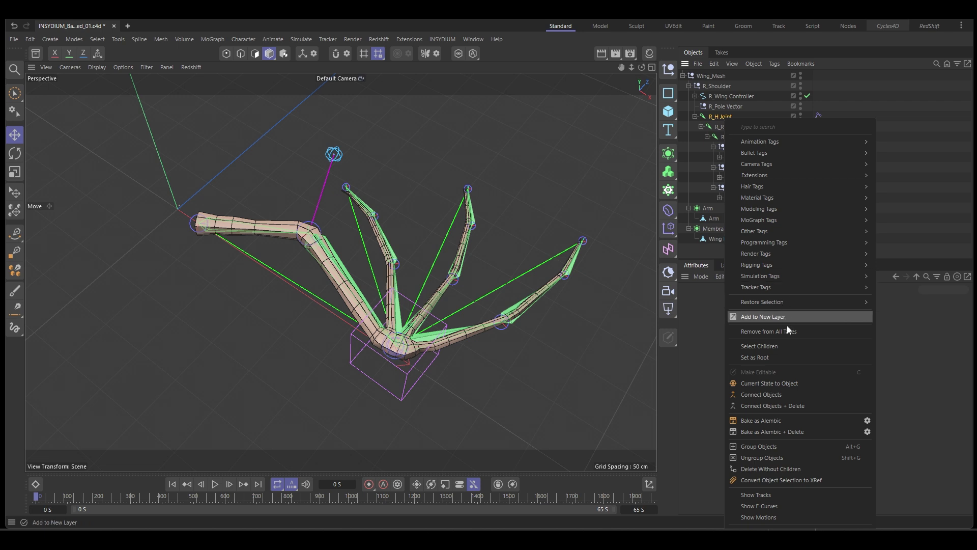
pyautogui.click(780, 346)
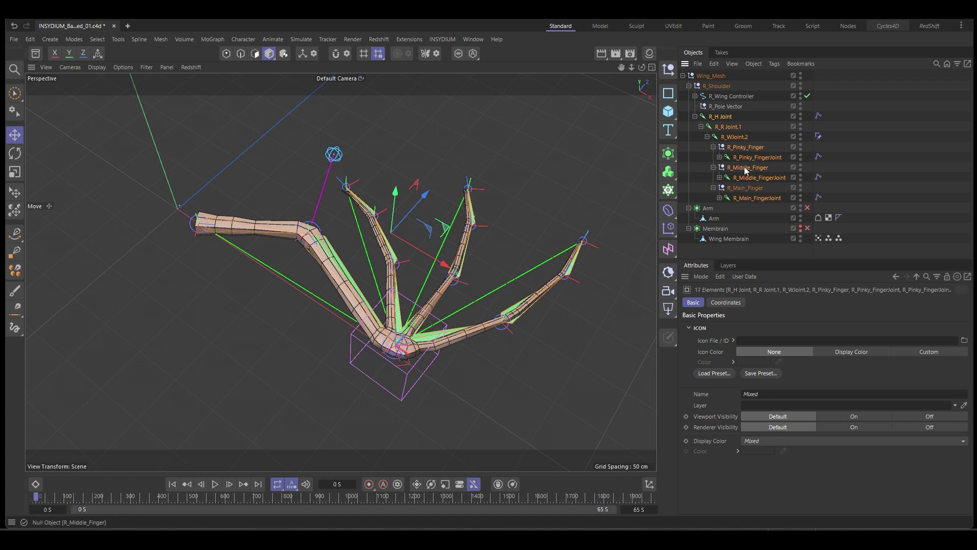
pyautogui.keyDown('ctrl'); pyautogui.click(744, 146); pyautogui.keyUp('ctrl')
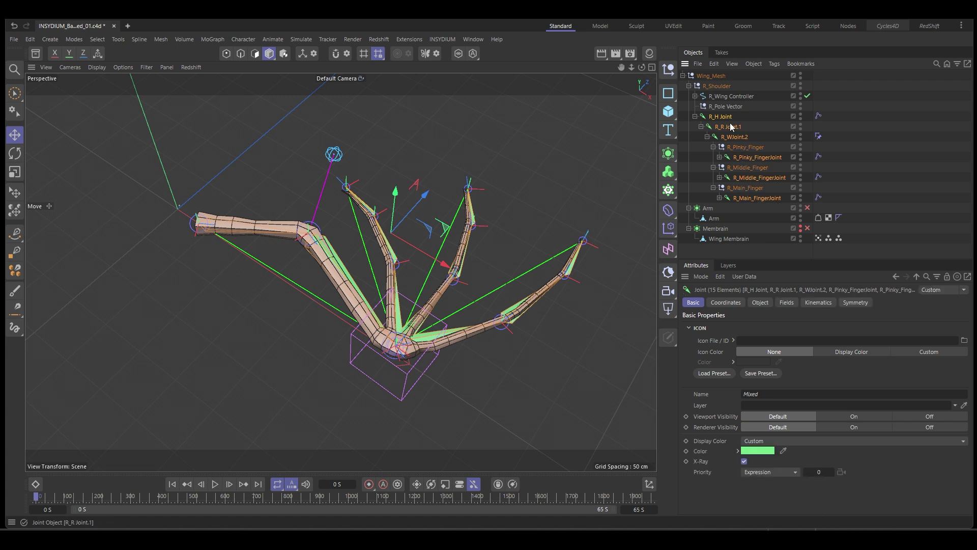
pyautogui.moveTo(765, 257); pyautogui.dragTo(765, 273)
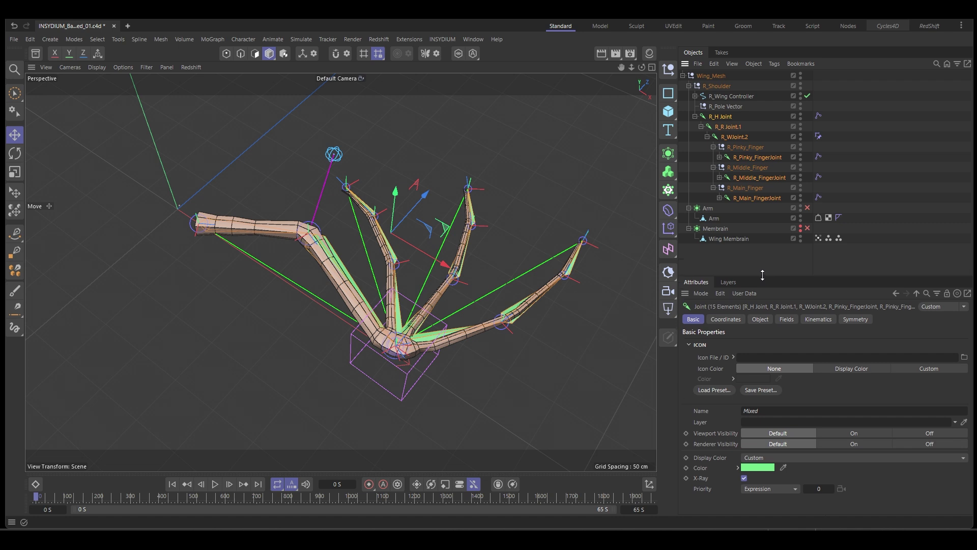
pyautogui.keyDown('ctrl'); pyautogui.click(714, 218); pyautogui.keyUp('ctrl')
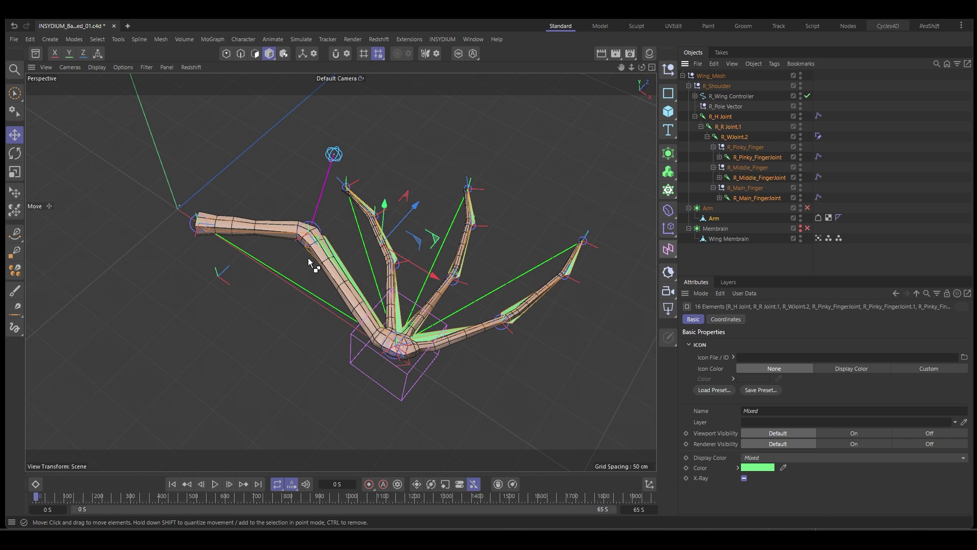
# - Bind the Arm mesh to the selected joints using Heatmap mode with 2 joints and the default smoothing
pyautogui.click(242, 41)
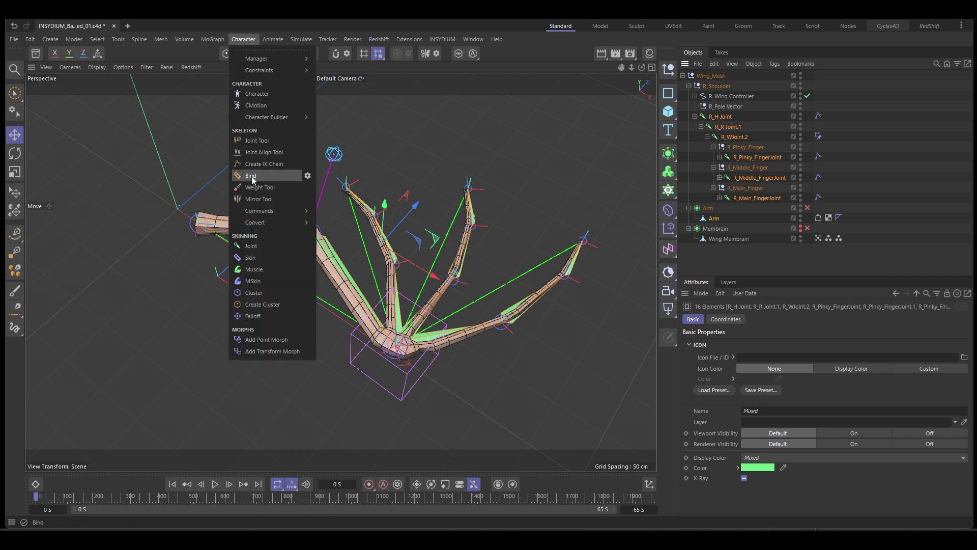
pyautogui.click(307, 175)
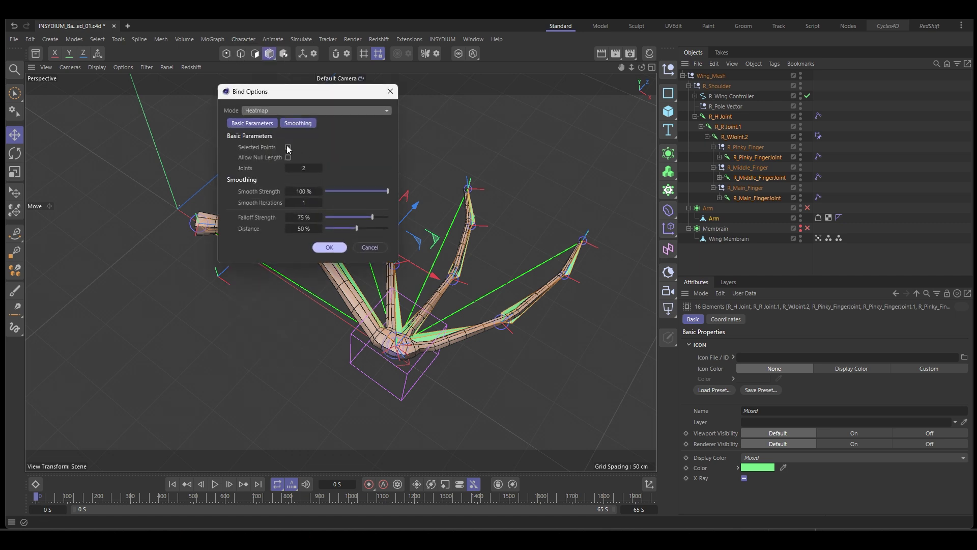
pyautogui.click(314, 111)
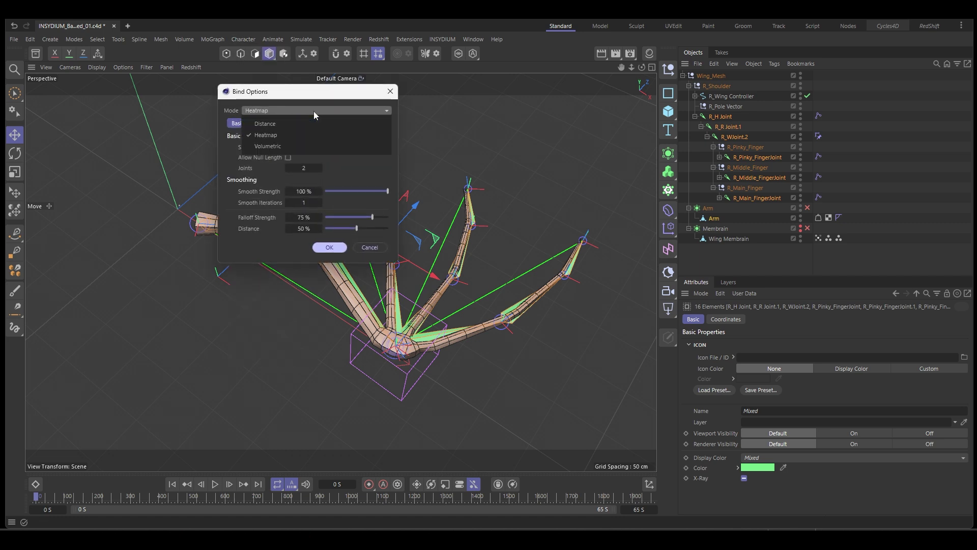
pyautogui.click(270, 134)
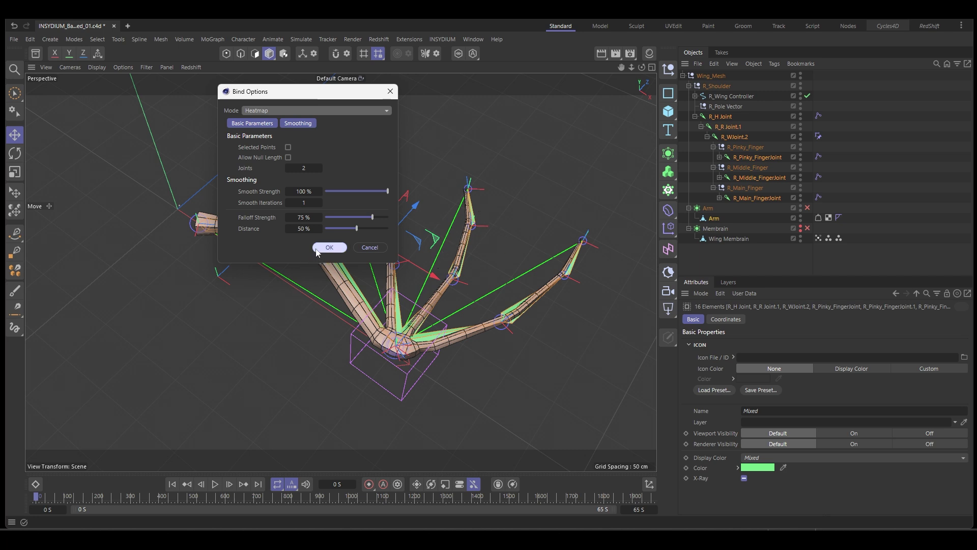
pyautogui.click(328, 247)
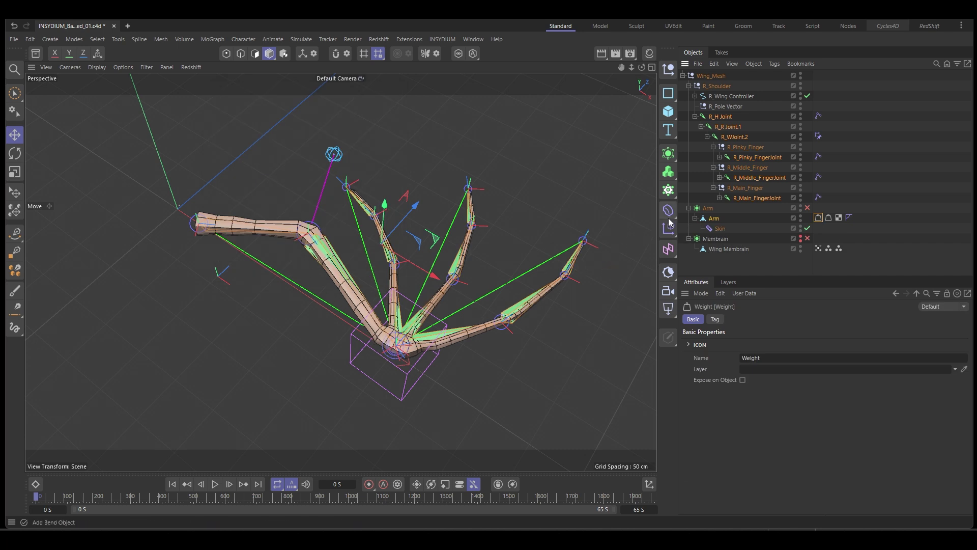
# - Review the object and coordinate properties of the Skin deformer under the Arm mesh
pyautogui.click(719, 229)
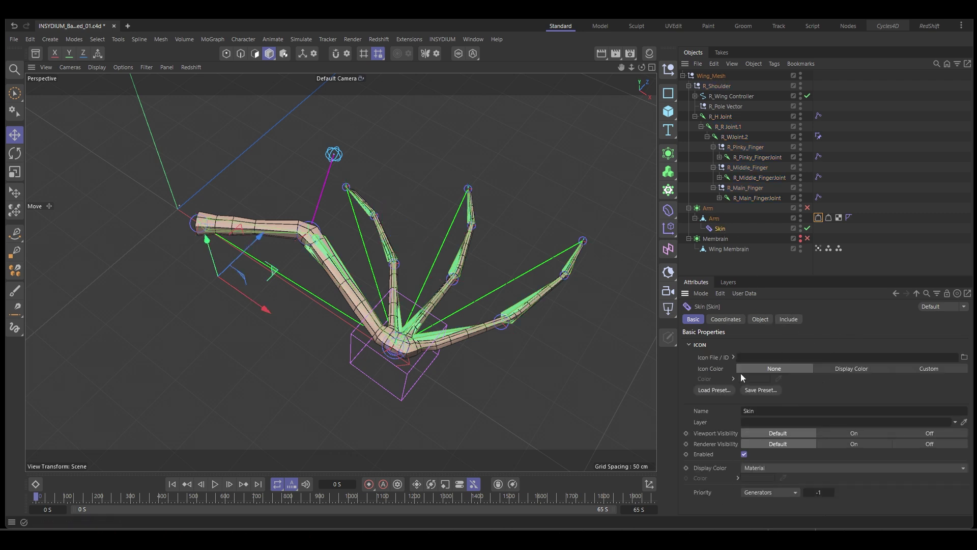
pyautogui.click(791, 316)
pyautogui.click(761, 316)
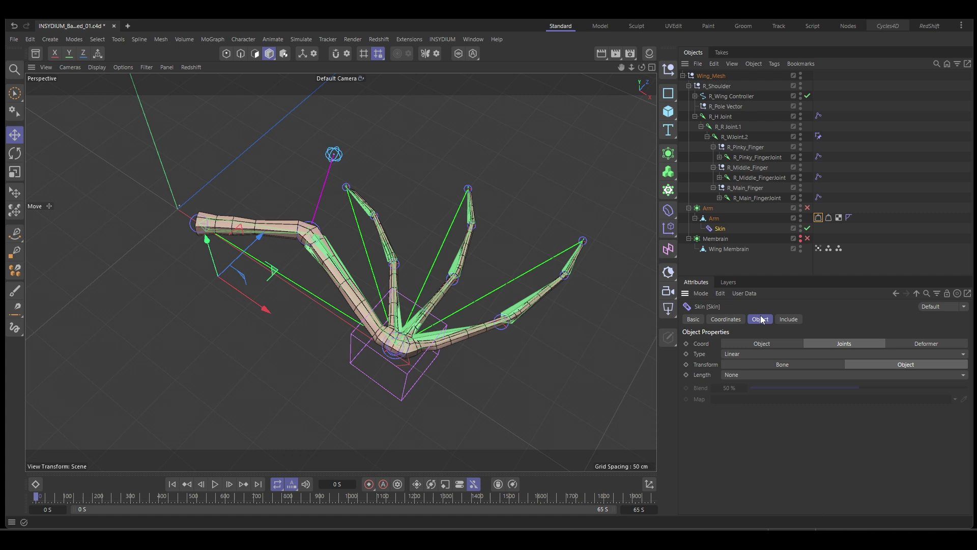
pyautogui.click(725, 320)
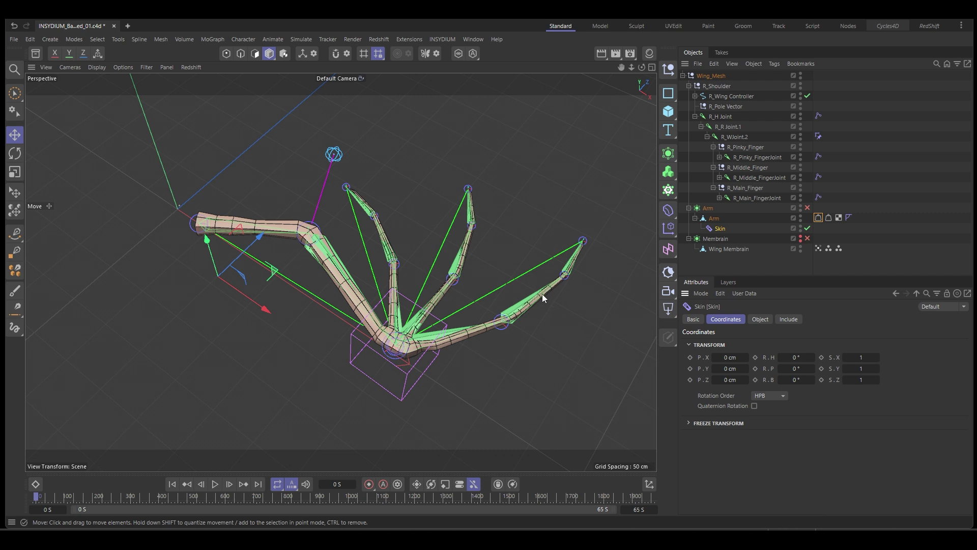
pyautogui.moveTo(533, 348)
pyautogui.keyDown('alt'); pyautogui.mouseDown()
pyautogui.moveTo(545, 364)
pyautogui.moveTo(522, 363)
pyautogui.mouseUp(); pyautogui.keyUp('alt')
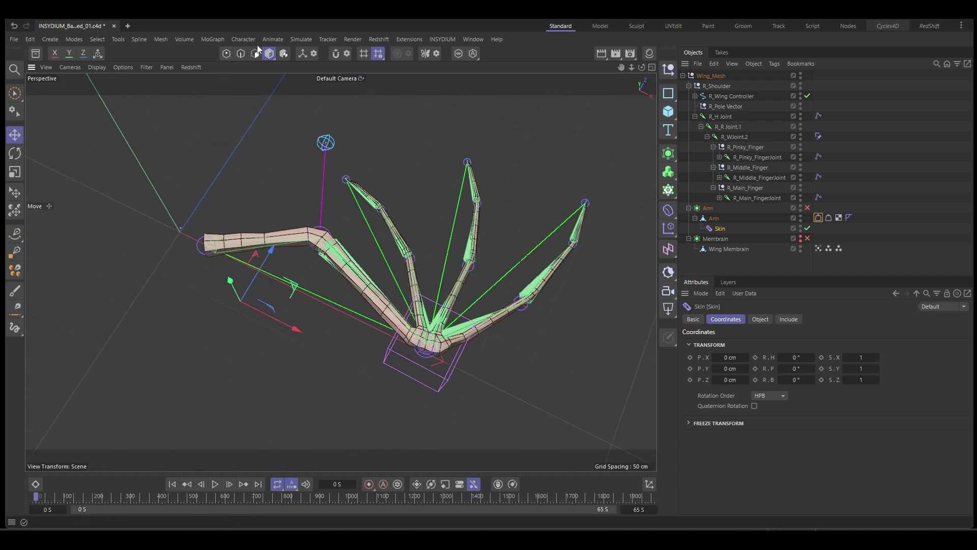
# - Inspect the Arm's weights with the Weight Tool for R_H Joint, R_R Joint.1, R_WJoint.2 and R_Pinky_FingerJoint
pyautogui.click(245, 37)
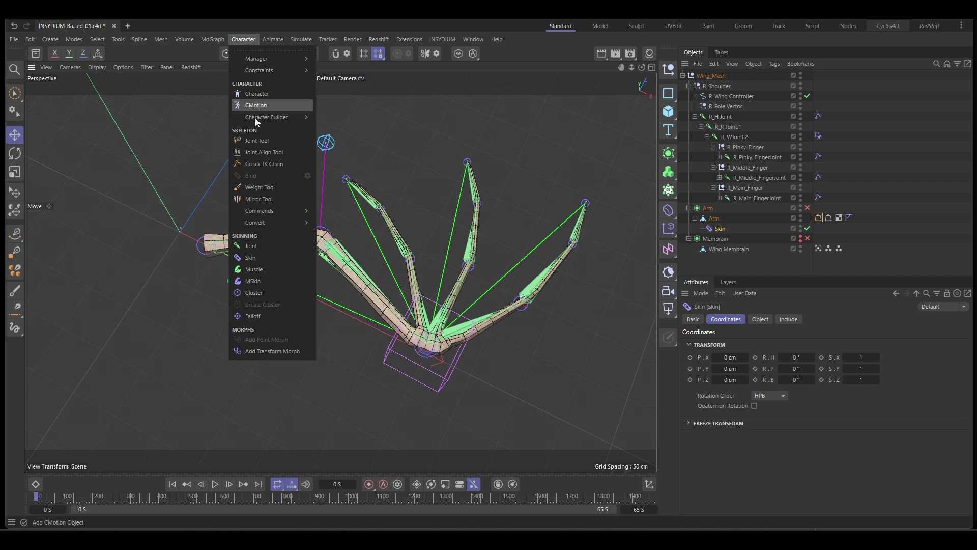
pyautogui.click(257, 188)
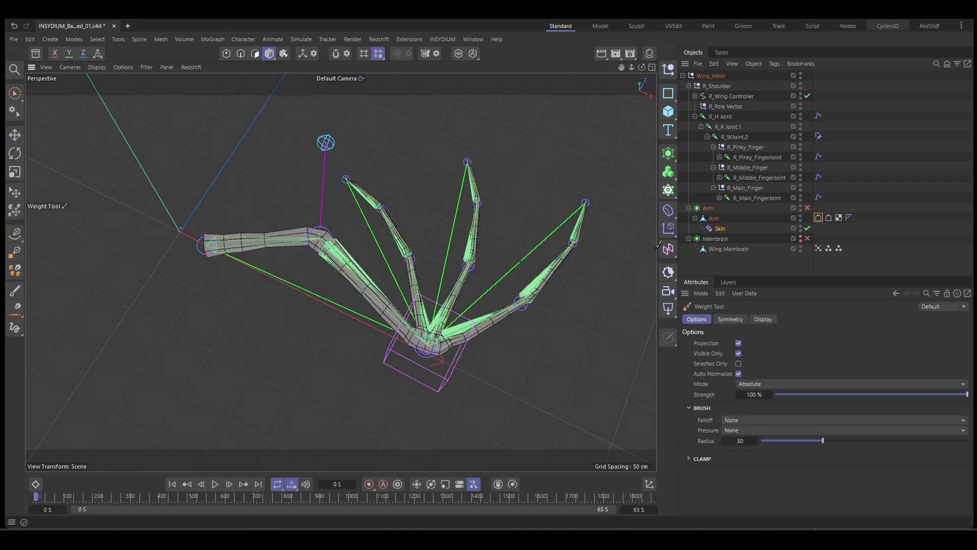
pyautogui.click(721, 117)
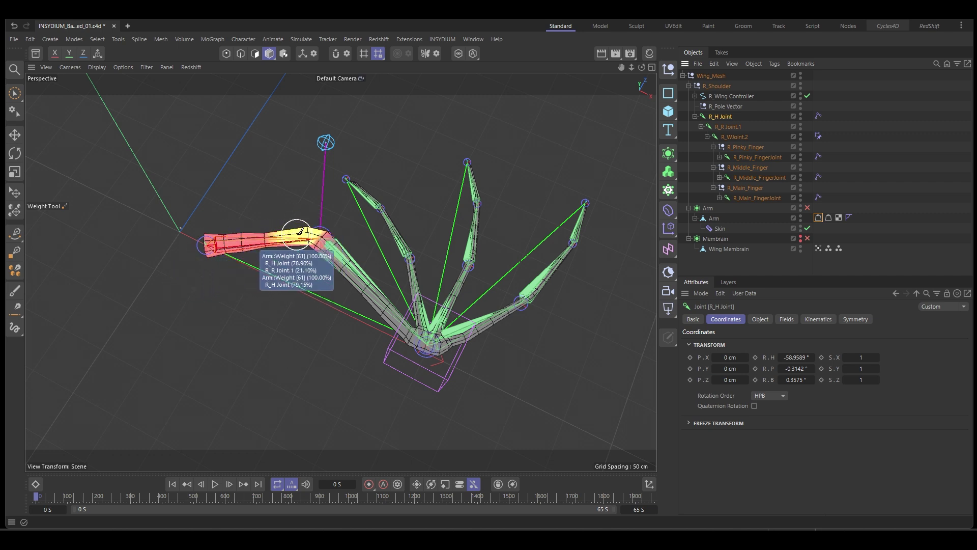
pyautogui.click(726, 127)
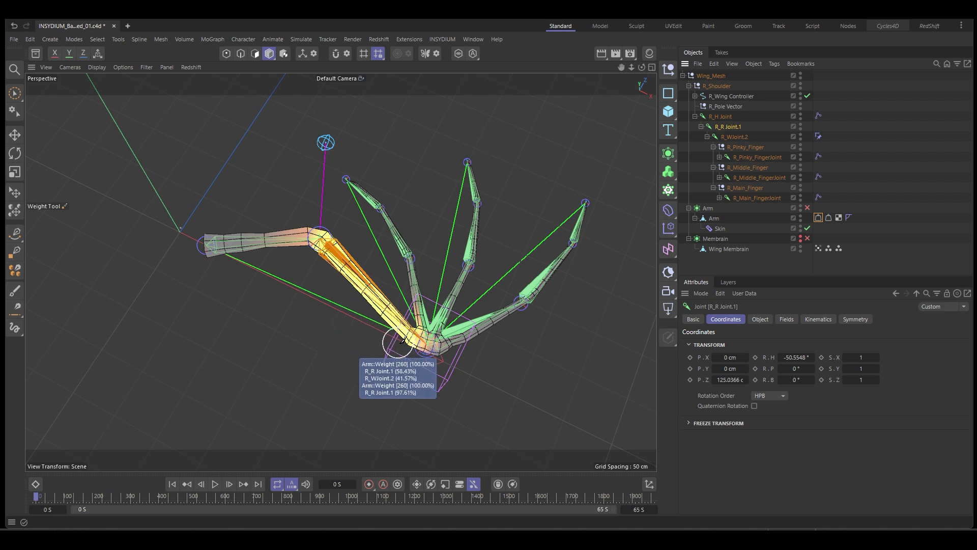
pyautogui.click(733, 137)
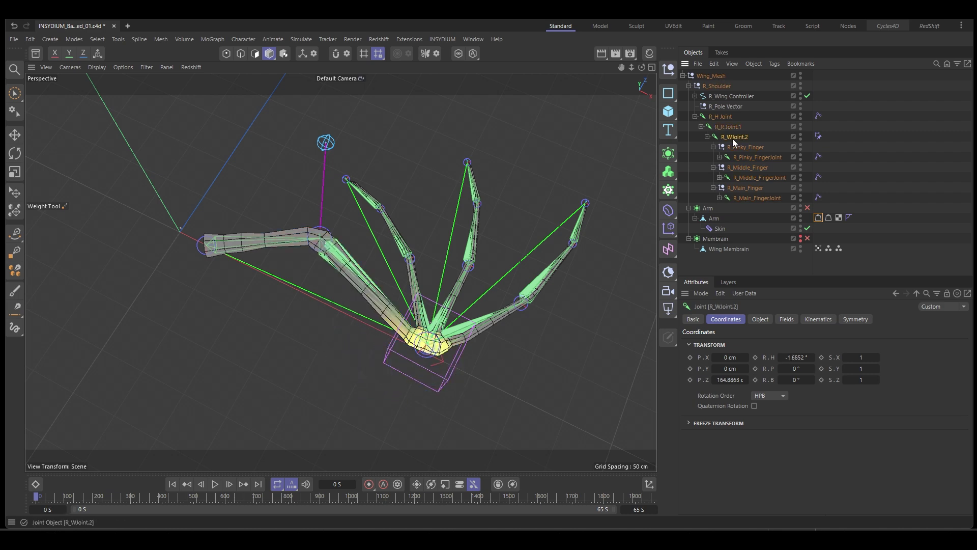
pyautogui.keyDown('alt'); pyautogui.moveTo(542, 404); pyautogui.dragTo(504, 326); pyautogui.keyUp('alt')
pyautogui.click(749, 156)
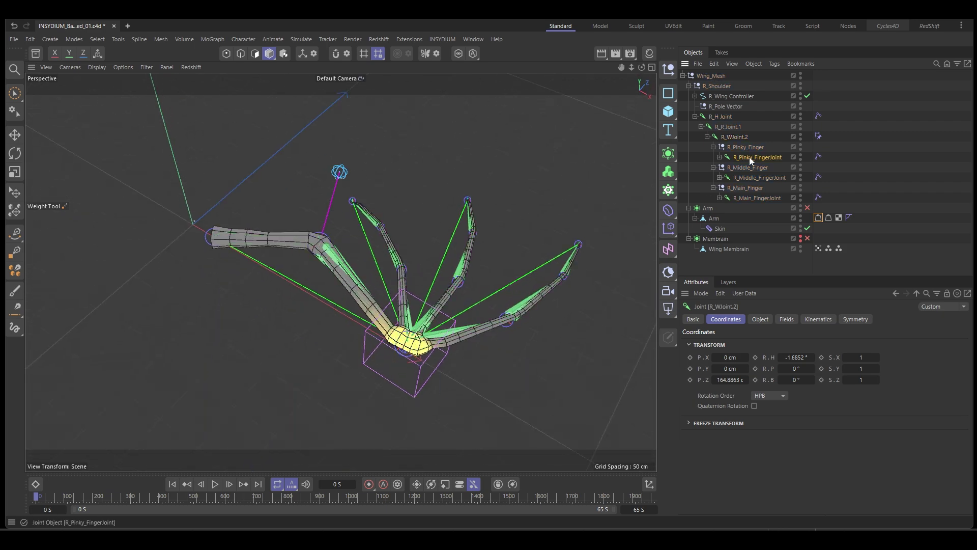
pyautogui.keyDown('alt'); pyautogui.moveTo(469, 397); pyautogui.dragTo(413, 387); pyautogui.keyUp('alt')
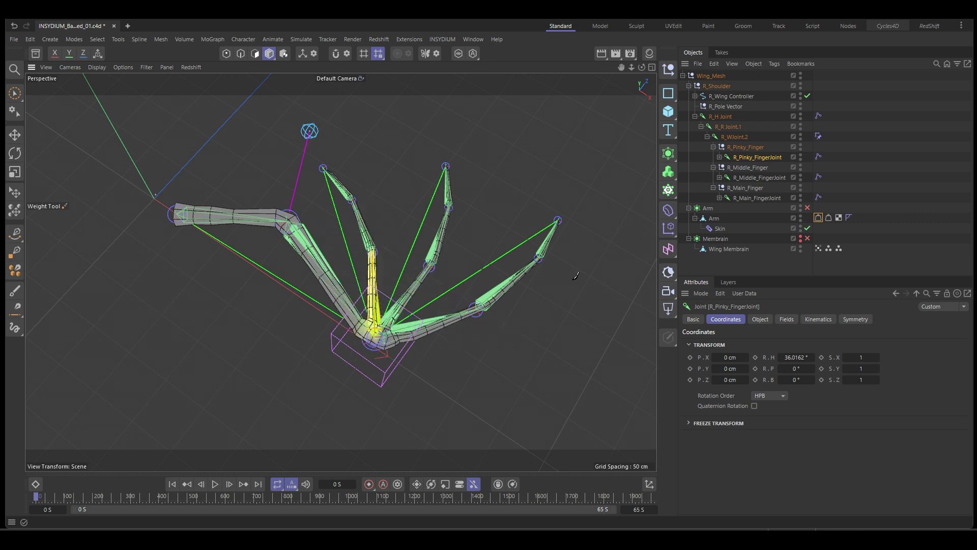
pyautogui.keyDown('alt'); pyautogui.moveTo(516, 373); pyautogui.dragTo(515, 348); pyautogui.keyUp('alt')
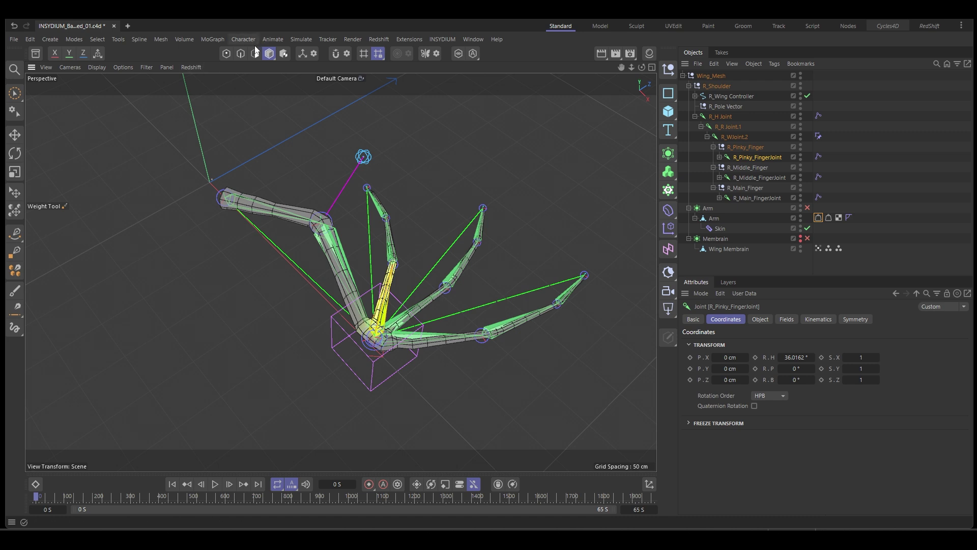
# - Test the arm's deformation with the R_Wing Controller using the Move tool, and deselect the controller
pyautogui.click(741, 258)
pyautogui.press('e')
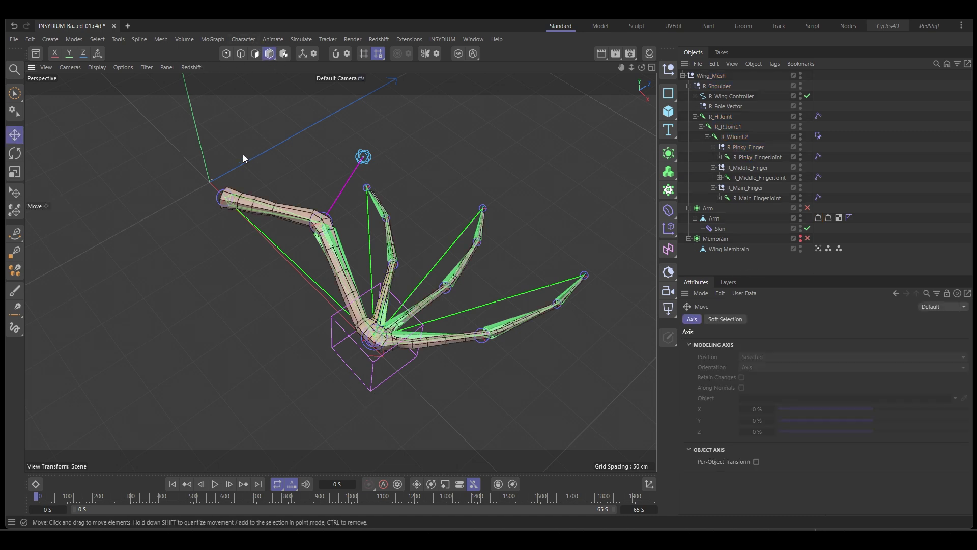
pyautogui.moveTo(372, 386); pyautogui.dragTo(364, 306)
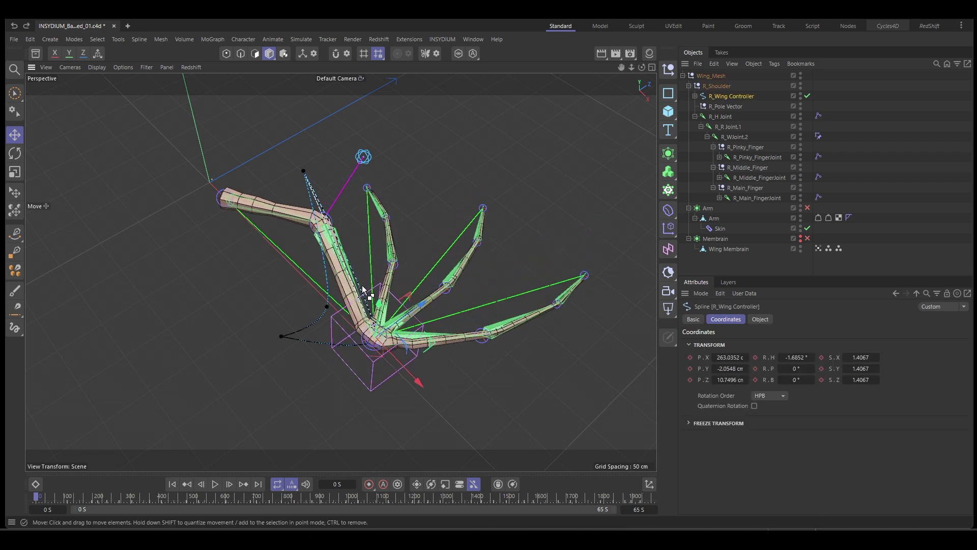
pyautogui.click(390, 398)
# - Turn the Arm subdivision surface back on and hide the R_H Joint chain in the viewport
pyautogui.keyDown('alt'); pyautogui.moveTo(390, 398); pyautogui.dragTo(466, 383); pyautogui.keyUp('alt')
pyautogui.click(807, 208)
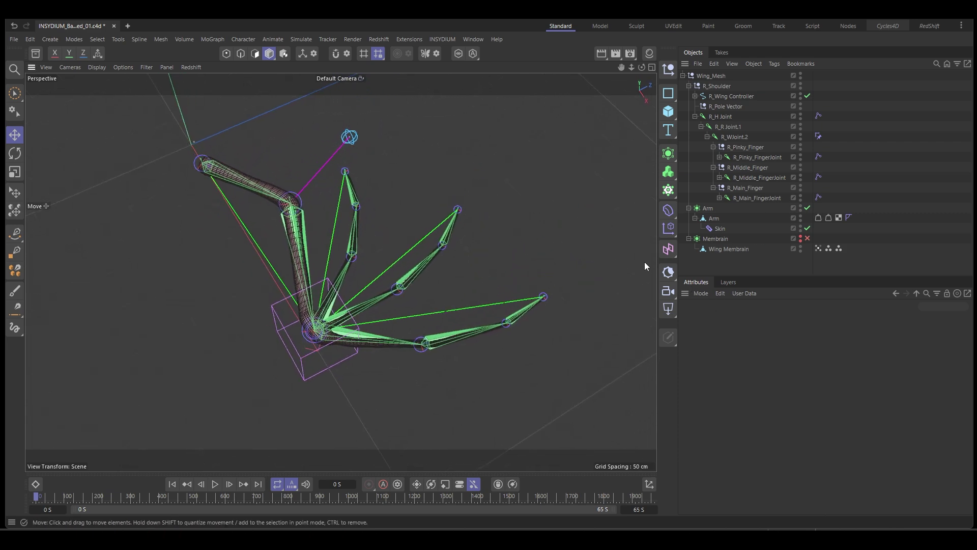
pyautogui.click(801, 115)
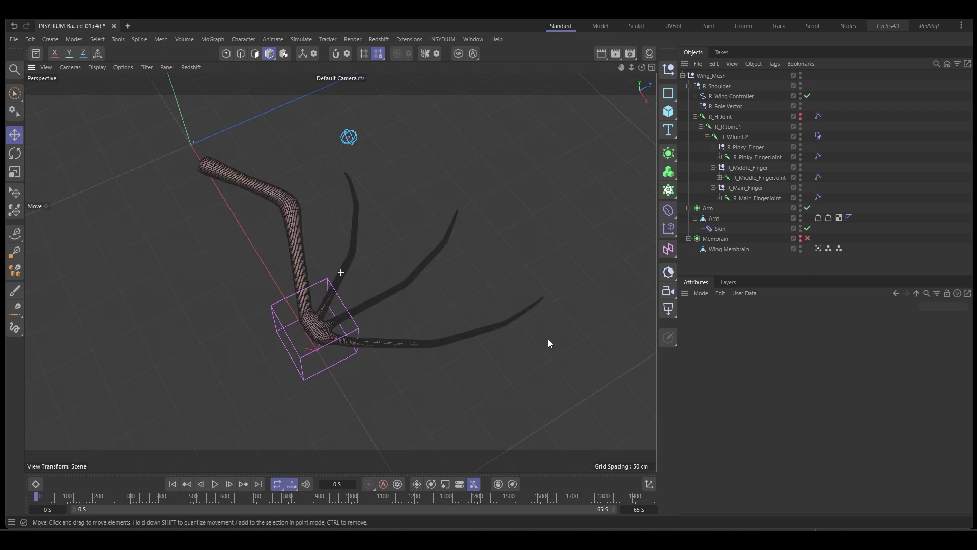
# - Switch the viewport to Gouraud shading without lines and show the Membrain object again
pyautogui.keyDown('alt'); pyautogui.moveTo(548, 341); pyautogui.dragTo(544, 332, button='middle'); pyautogui.keyUp('alt')
pyautogui.press('n')
pyautogui.press('a')
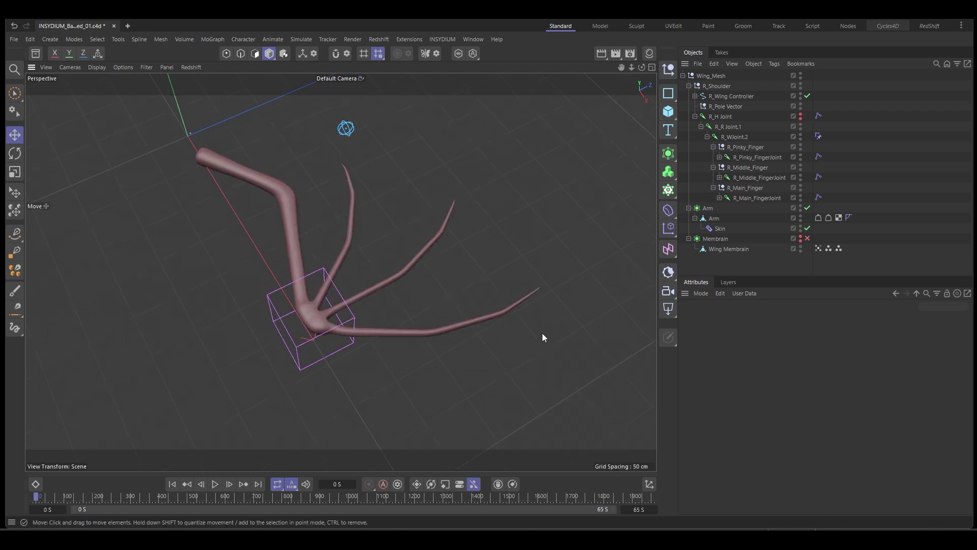
pyautogui.keyDown('alt'); pyautogui.moveTo(448, 371); pyautogui.dragTo(455, 366, button='middle'); pyautogui.keyUp('alt')
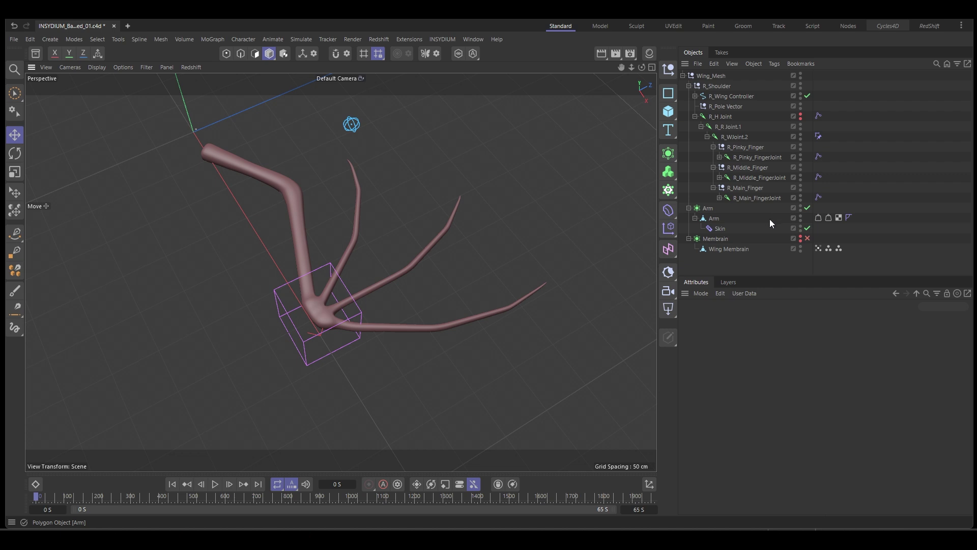
pyautogui.click(800, 237)
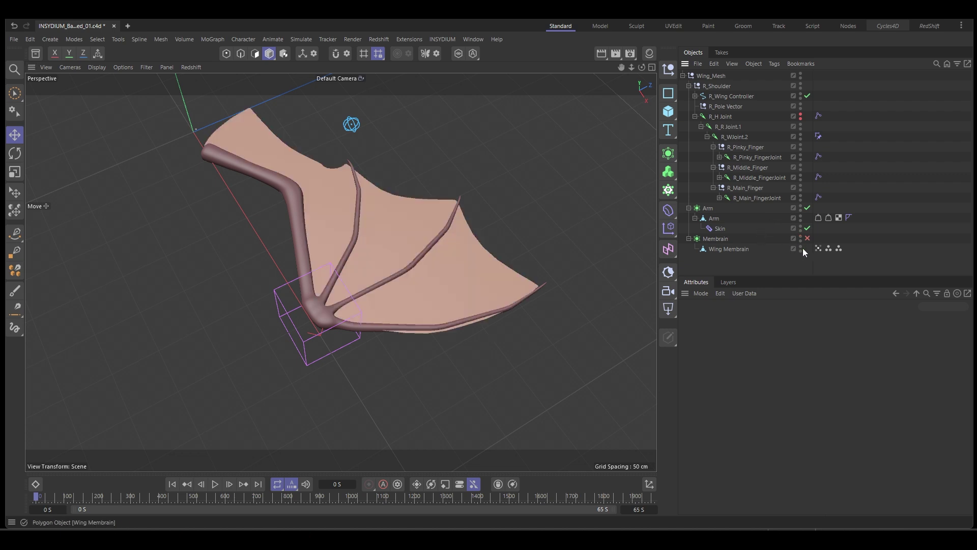
# - Select the Wing Membrain mesh and hide the Arm subdivision surface in the viewport
pyautogui.click(726, 249)
pyautogui.keyDown('ctrl'); pyautogui.click(727, 252); pyautogui.keyUp('ctrl')
pyautogui.click(726, 249)
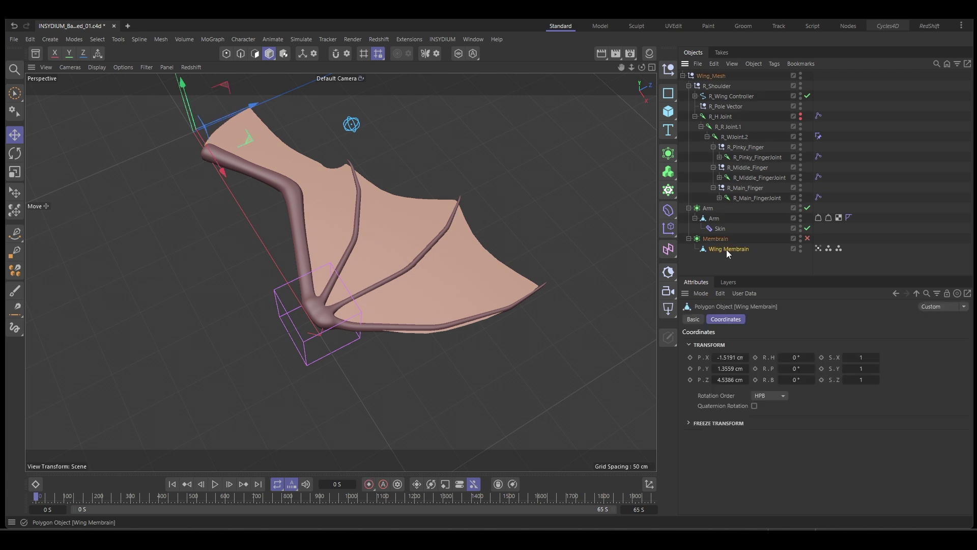
pyautogui.keyDown('alt'); pyautogui.moveTo(521, 347); pyautogui.dragTo(514, 353); pyautogui.keyUp('alt')
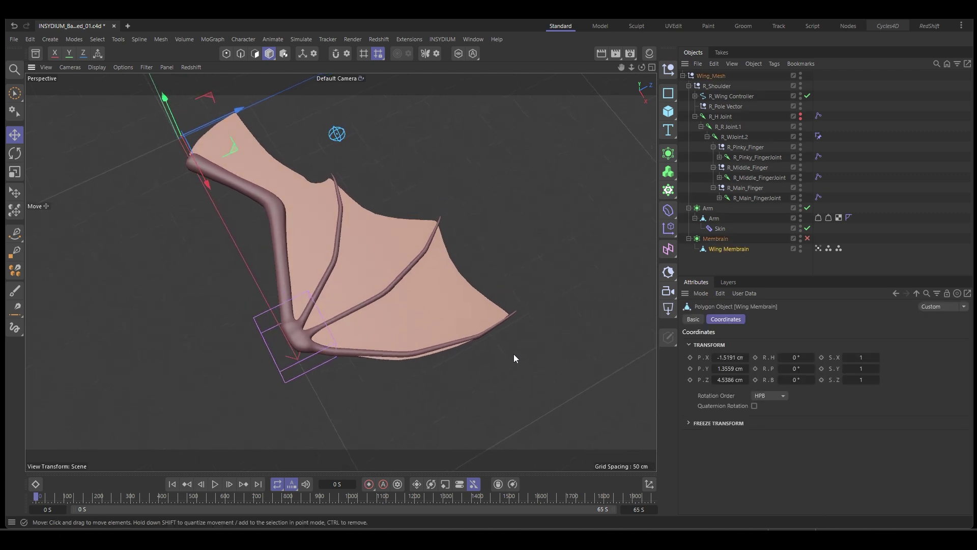
pyautogui.click(801, 208)
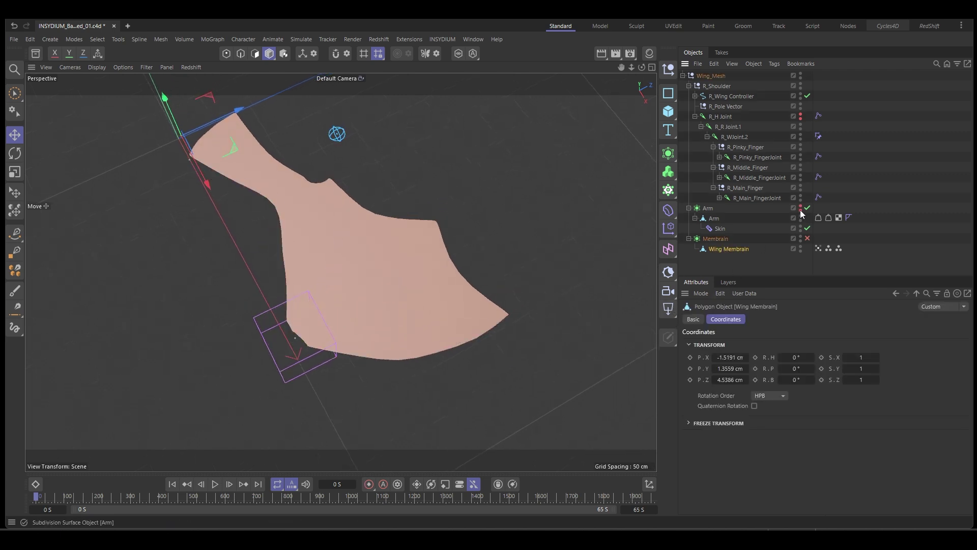
# - Restore the Wing Membrain's stored point selection running along the arm and finger lines, and inspect the selected points
pyautogui.doubleClick(829, 249)
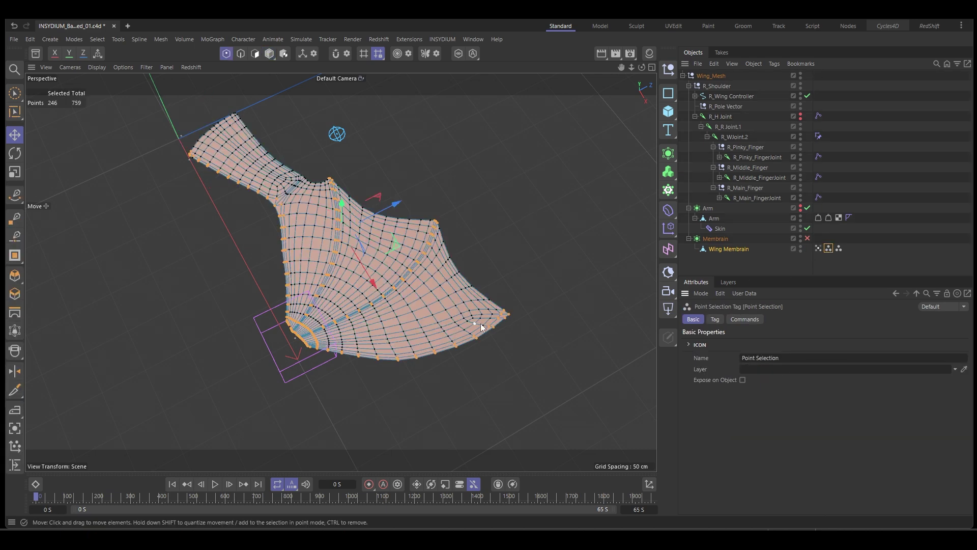
pyautogui.scroll(2, 470, 362)
pyautogui.scroll(5, 365, 347)
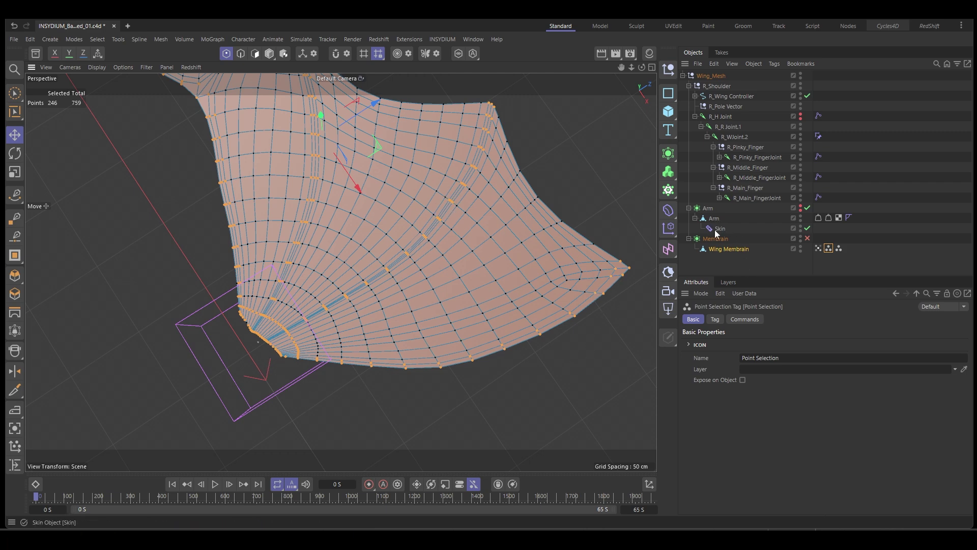
pyautogui.keyDown('alt'); pyautogui.moveTo(462, 363); pyautogui.dragTo(435, 402); pyautogui.keyUp('alt')
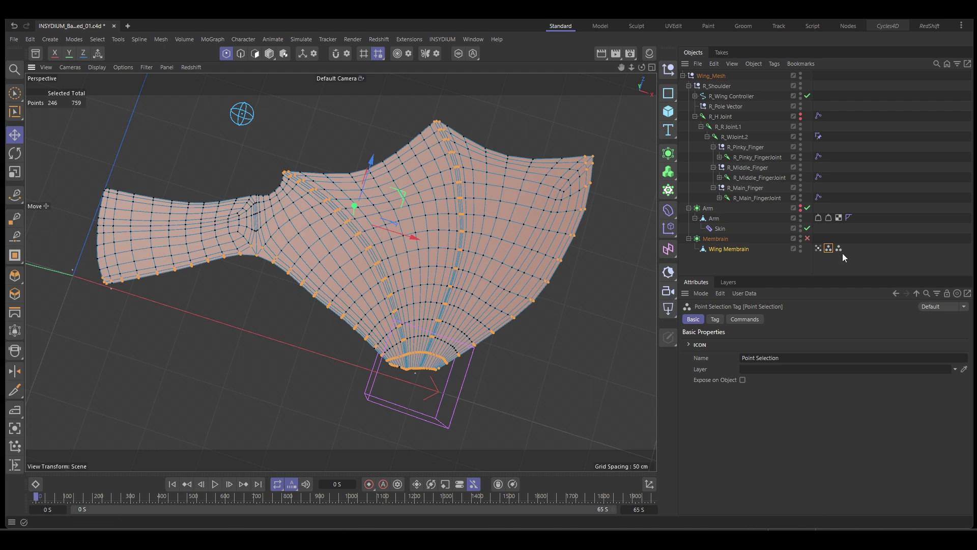
pyautogui.keyDown('alt'); pyautogui.moveTo(450, 398); pyautogui.dragTo(428, 379); pyautogui.keyUp('alt')
# - Add a Cloth simulation tag to the Wing Membrain and show its Surface settings
pyautogui.rightClick(726, 252)
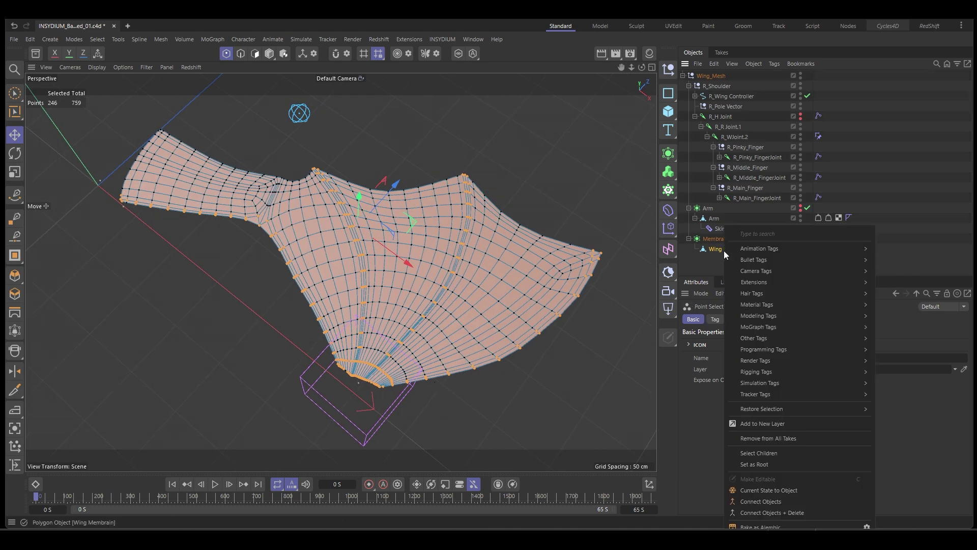
pyautogui.moveTo(766, 384)
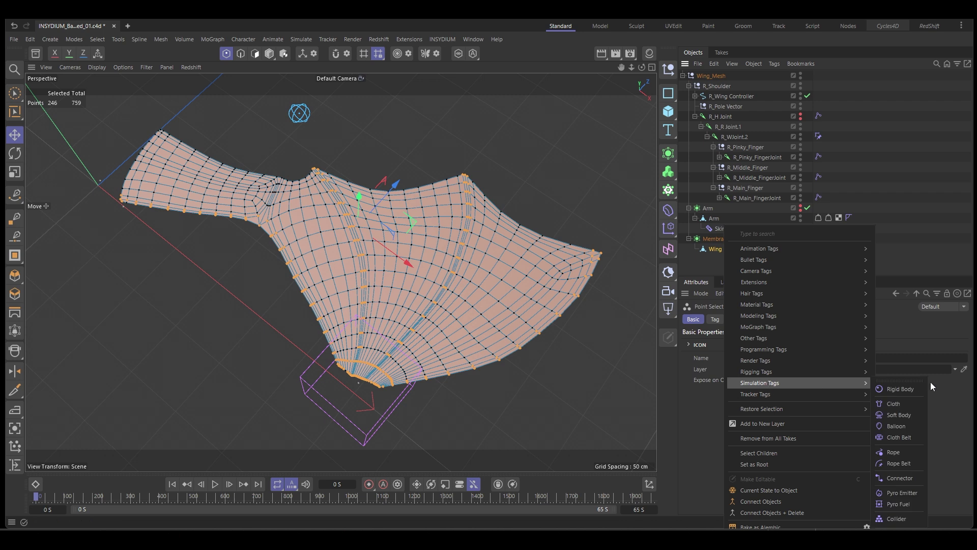
pyautogui.click(903, 402)
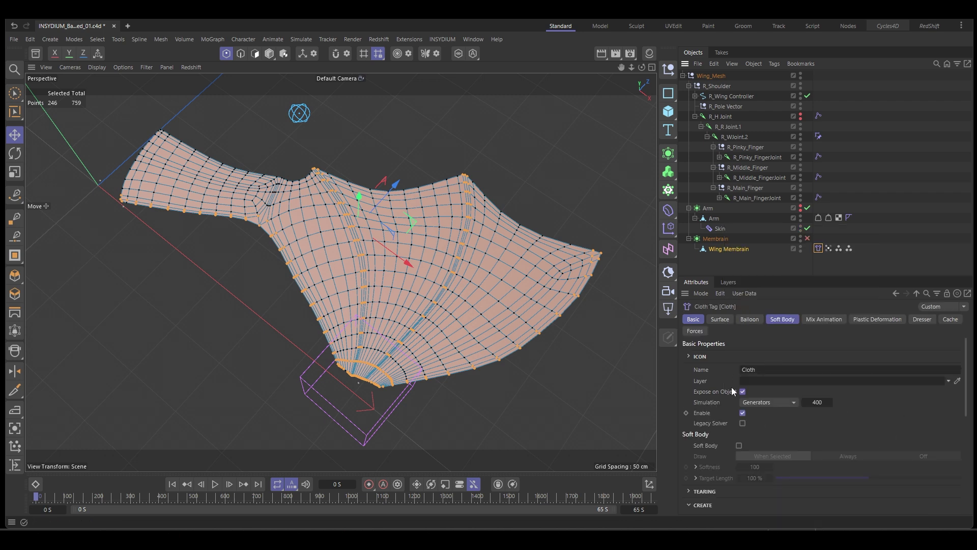
pyautogui.keyDown('alt'); pyautogui.moveTo(482, 394); pyautogui.dragTo(524, 384); pyautogui.keyUp('alt')
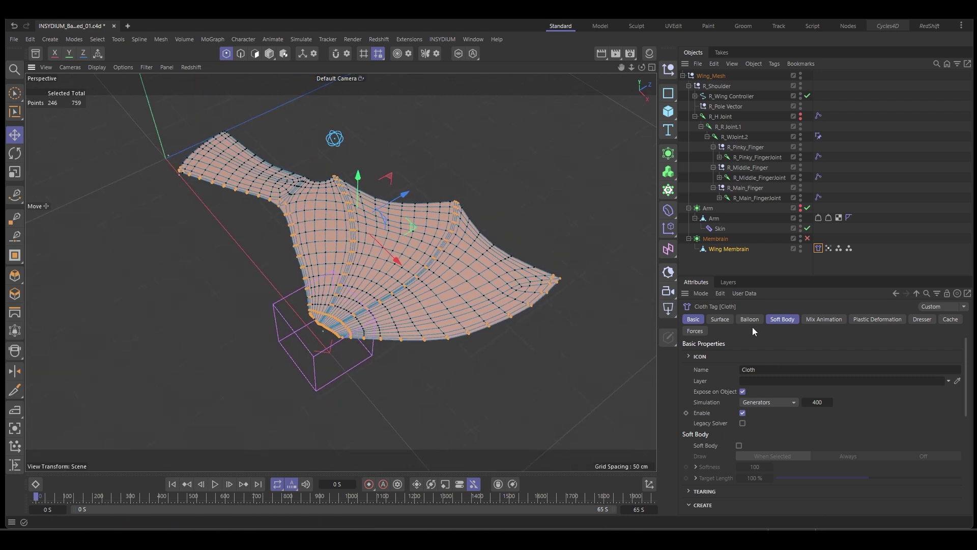
pyautogui.click(723, 319)
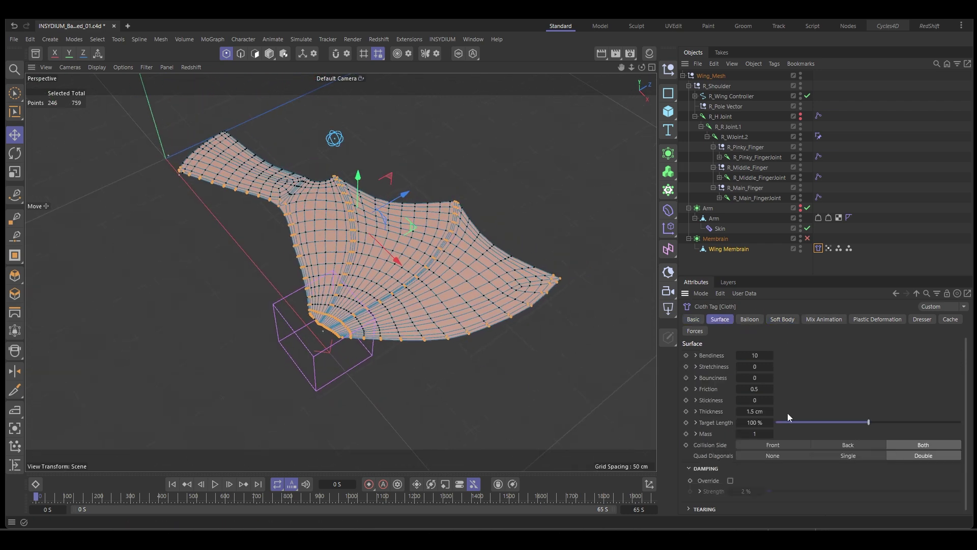
pyautogui.keyDown('alt'); pyautogui.moveTo(453, 395); pyautogui.dragTo(451, 354); pyautogui.keyUp('alt')
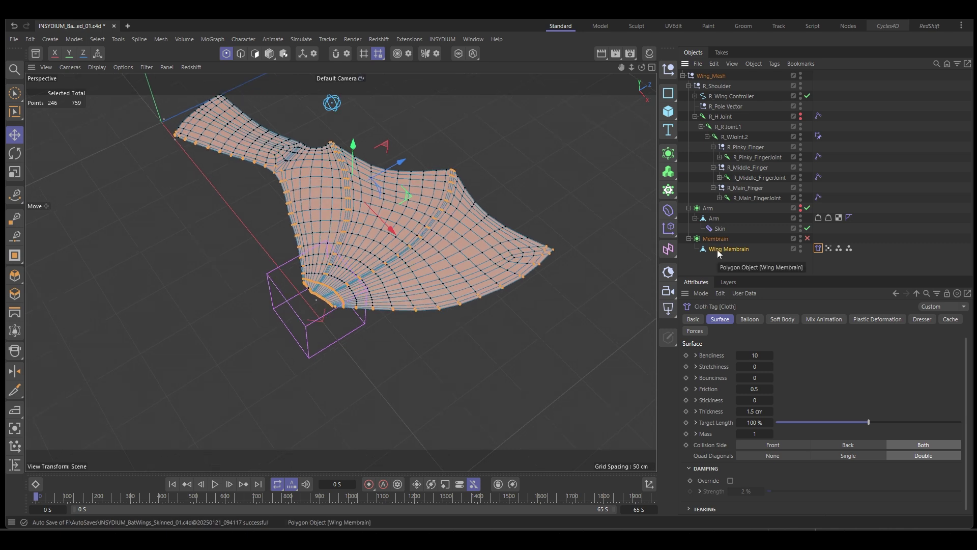
# - Add a Cloth Belt tag to the Wing Membrain, belt it on the Arm mesh and set the selected points as belt points
pyautogui.rightClick(718, 250)
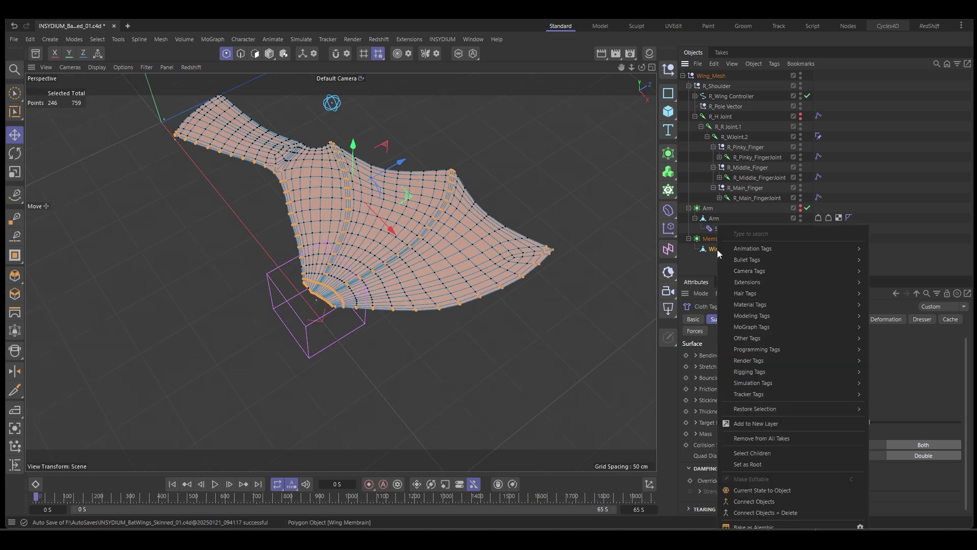
pyautogui.moveTo(769, 382)
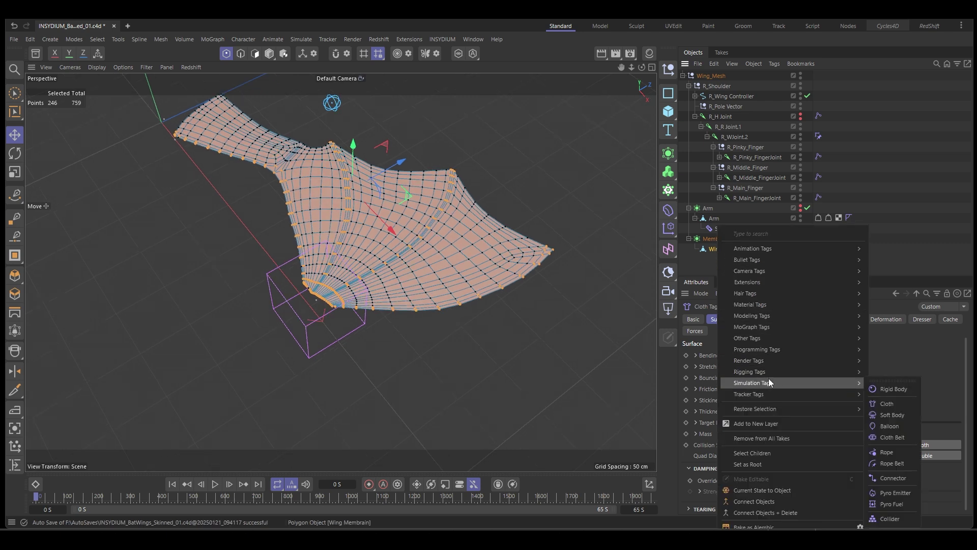
pyautogui.click(899, 438)
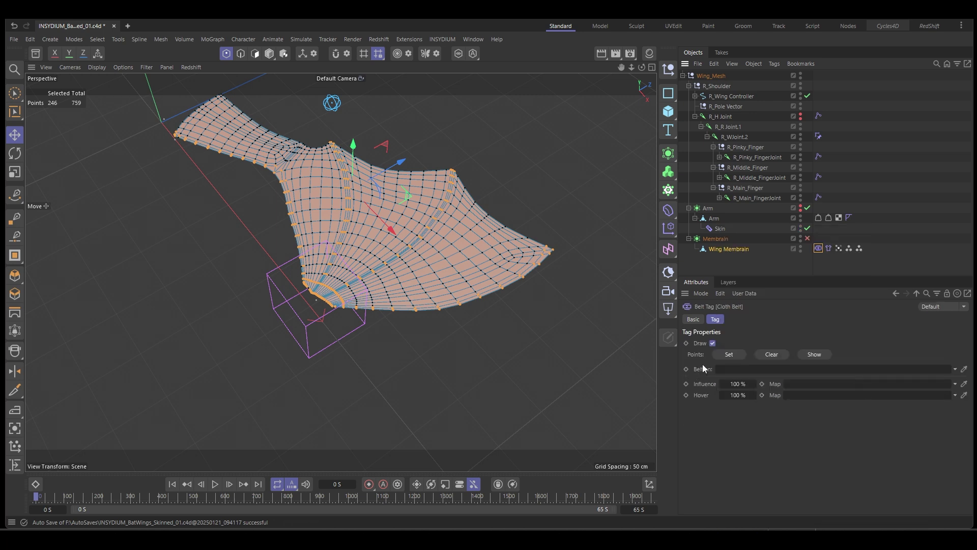
pyautogui.moveTo(711, 219); pyautogui.dragTo(745, 374)
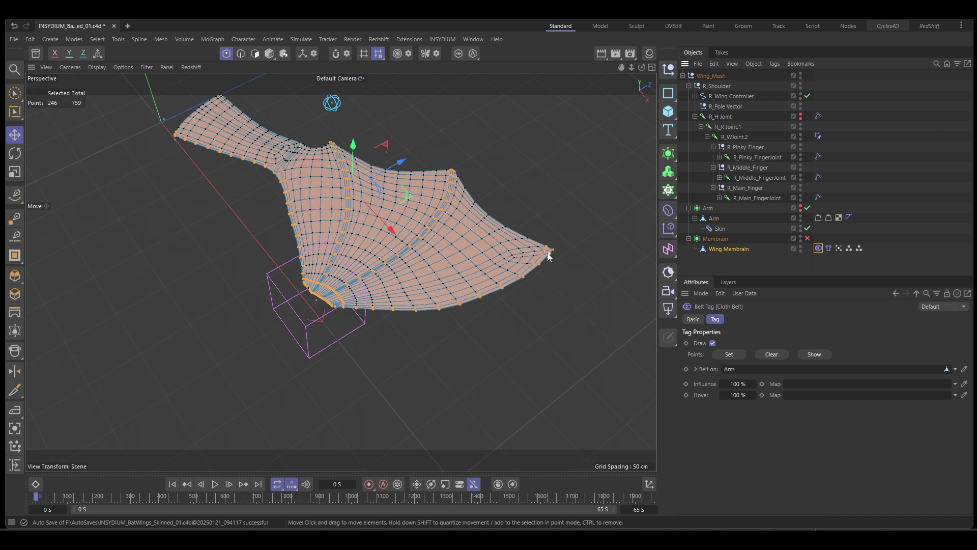
pyautogui.click(730, 355)
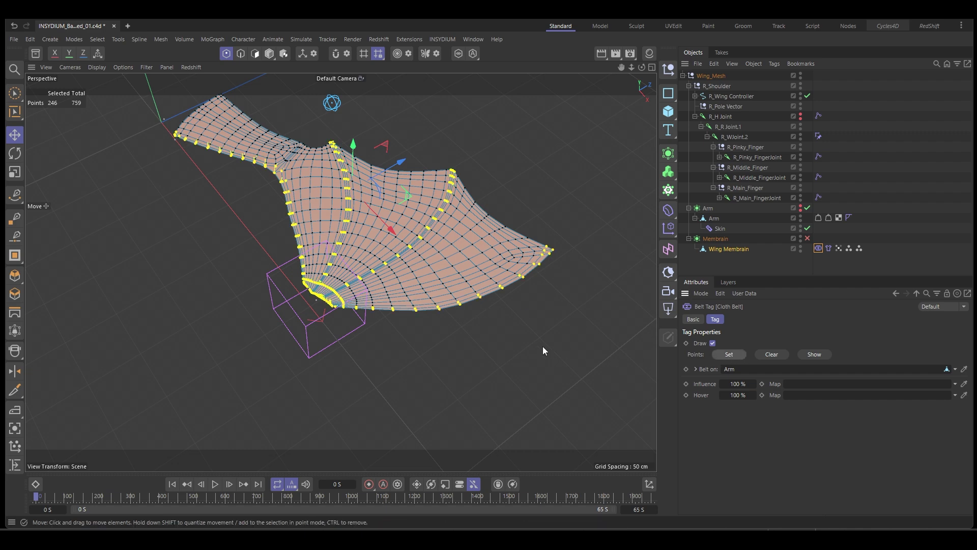
# - Inspect the belt points around the membrane, deselect everything and show the Arm subdivision surface again
pyautogui.keyDown('alt'); pyautogui.moveTo(525, 332); pyautogui.dragTo(528, 299); pyautogui.keyUp('alt')
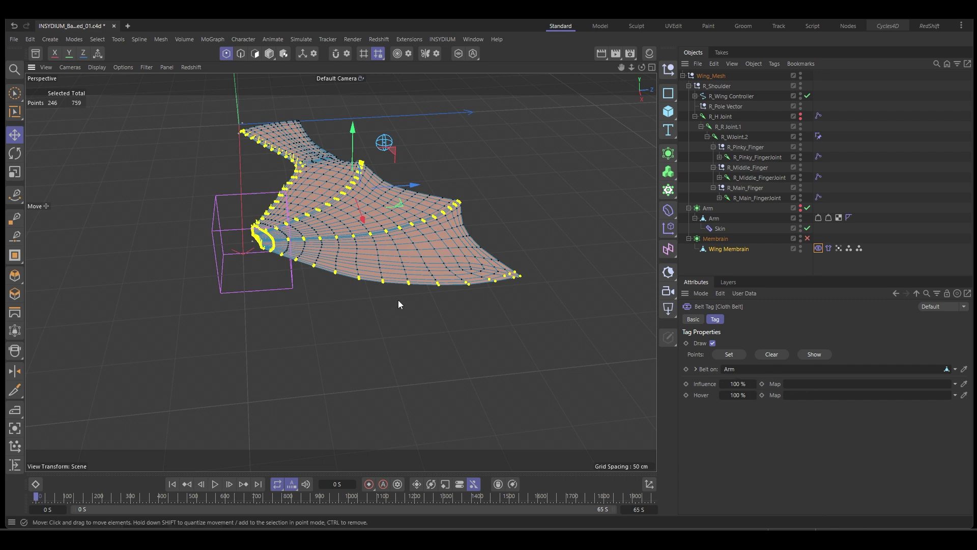
pyautogui.keyDown('alt'); pyautogui.moveTo(429, 299); pyautogui.dragTo(432, 339); pyautogui.keyUp('alt')
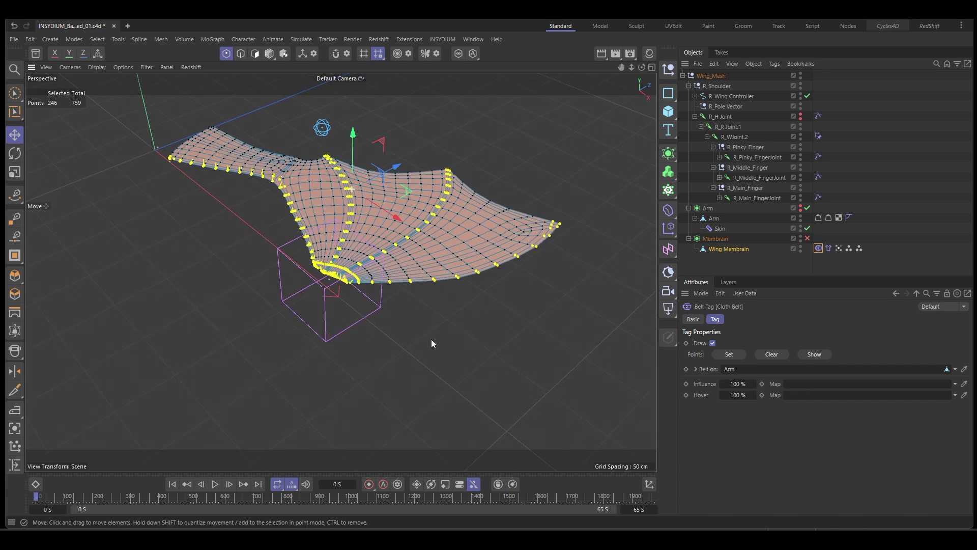
pyautogui.click(737, 262)
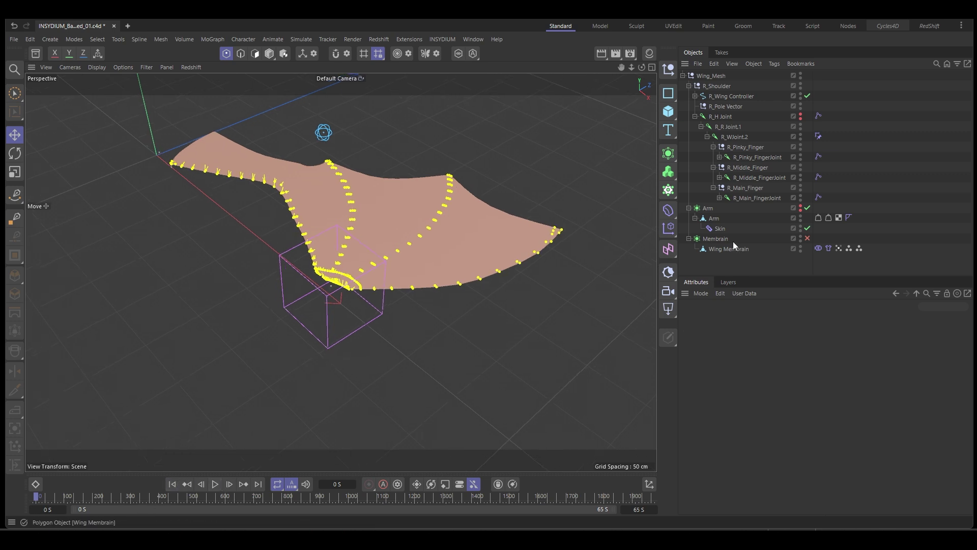
pyautogui.click(800, 207)
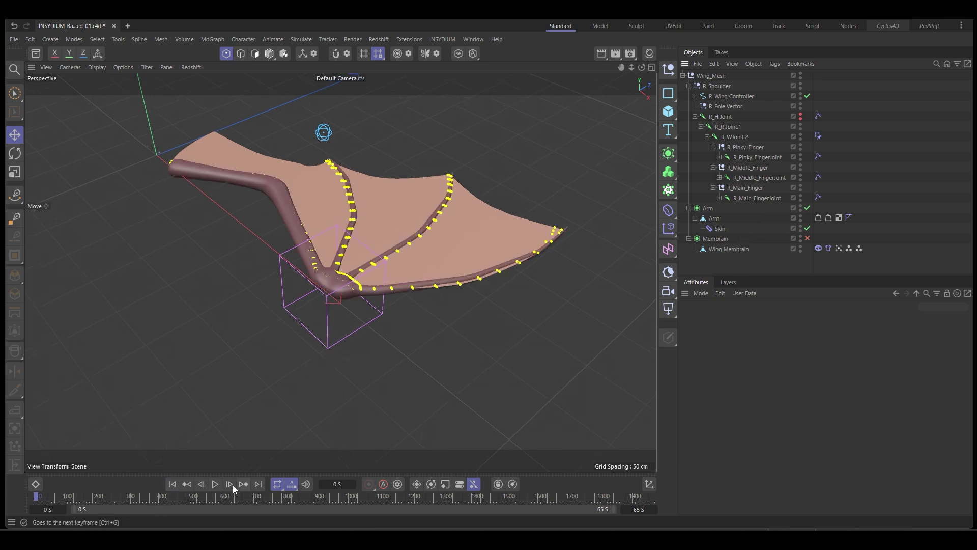
# - Play the cloth simulation, examine how the membrane hangs at the shoulder end, and return to the first frame
pyautogui.click(214, 484)
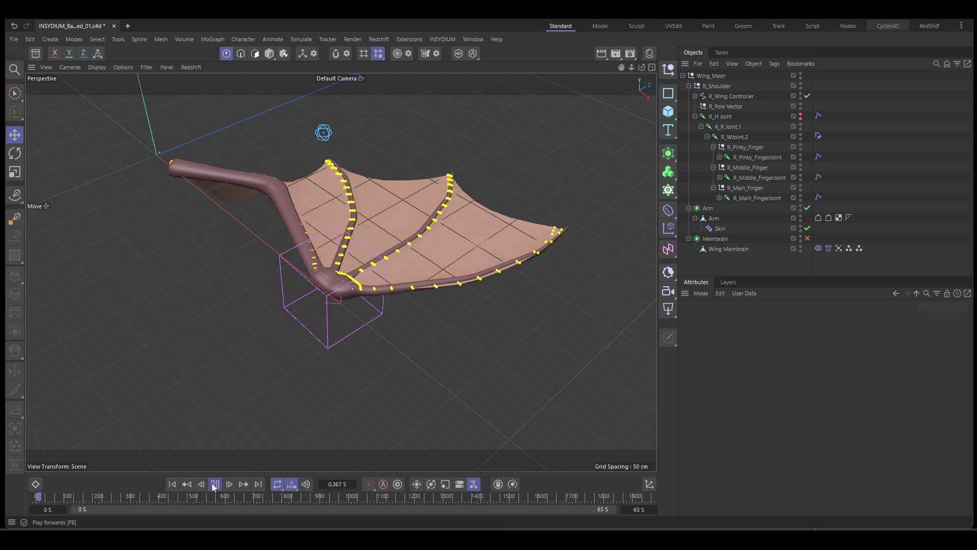
pyautogui.keyDown('alt'); pyautogui.moveTo(221, 296); pyautogui.dragTo(115, 250); pyautogui.keyUp('alt')
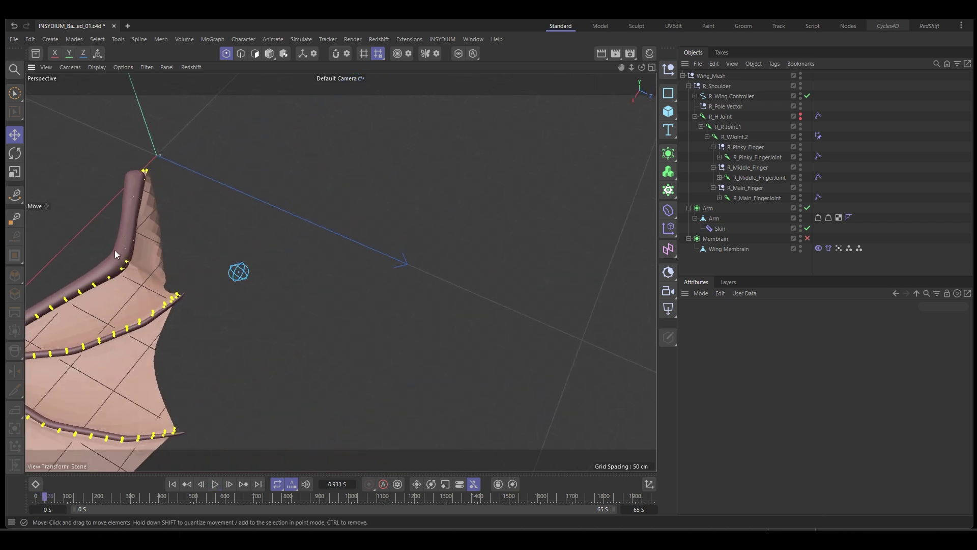
pyautogui.keyDown('alt'); pyautogui.moveTo(167, 284); pyautogui.dragTo(269, 353); pyautogui.keyUp('alt')
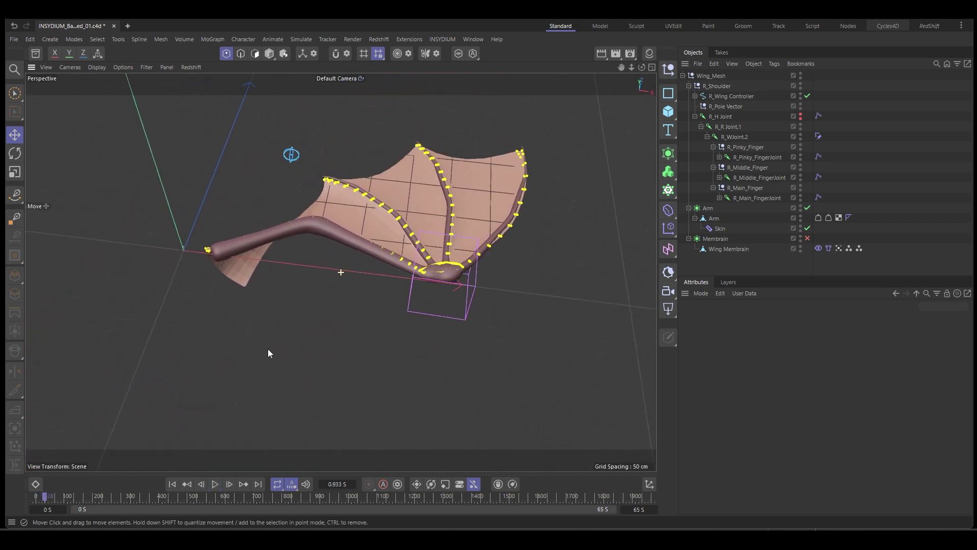
pyautogui.click(172, 484)
# - Create a Cylinder primitive at the shoulder end of the wing and set its orientation to +Z
pyautogui.keyDown('alt'); pyautogui.moveTo(215, 424); pyautogui.dragTo(269, 324); pyautogui.keyUp('alt')
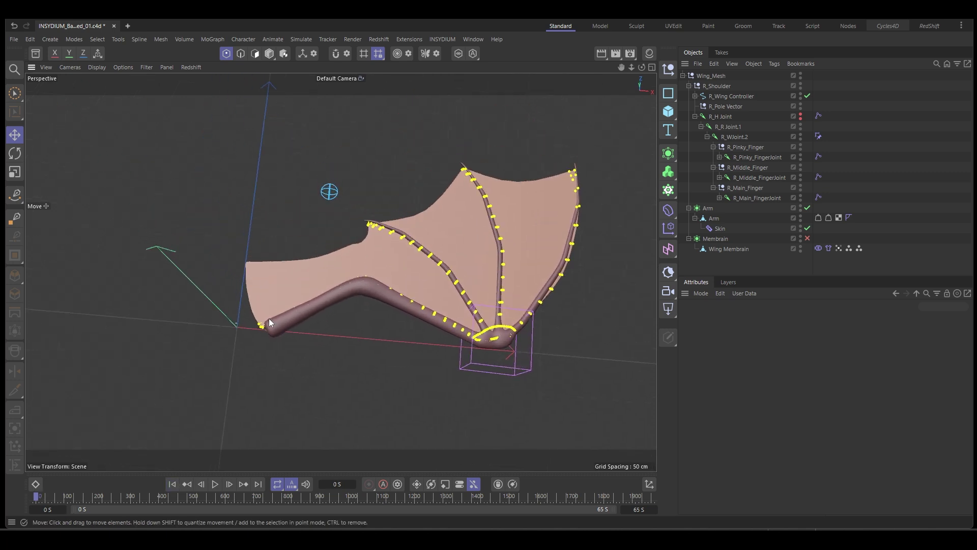
pyautogui.keyDown('alt'); pyautogui.moveTo(293, 401); pyautogui.dragTo(307, 389); pyautogui.keyUp('alt')
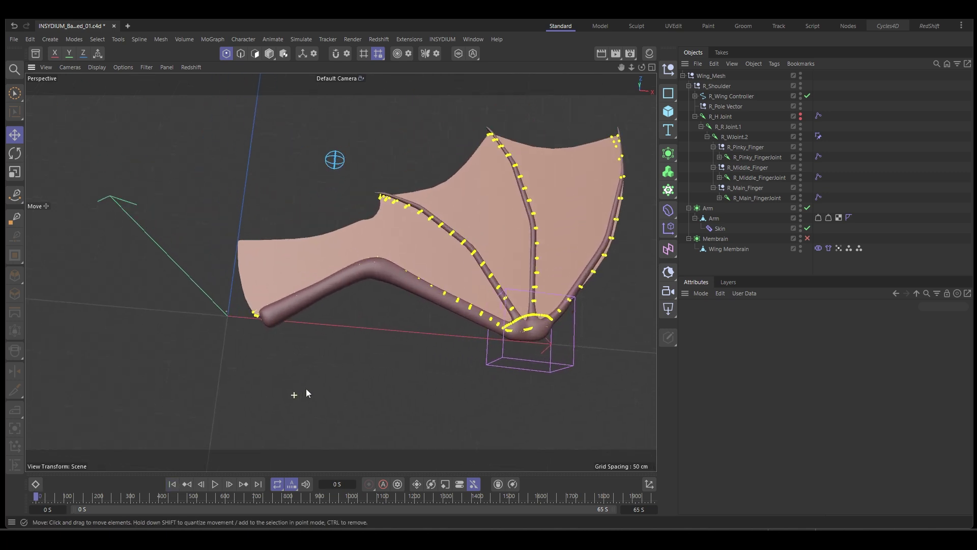
pyautogui.click(668, 111)
pyautogui.click(777, 128)
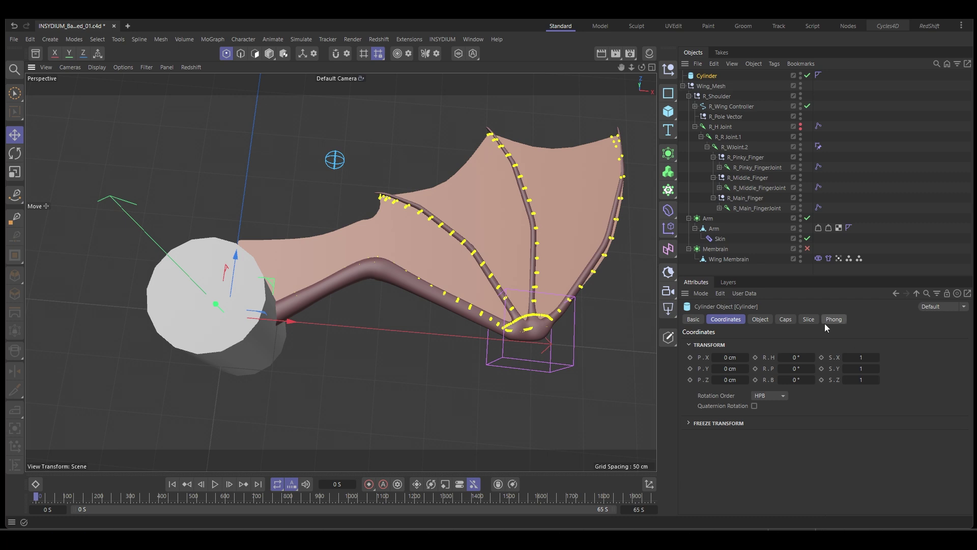
pyautogui.click(761, 320)
pyautogui.click(910, 388)
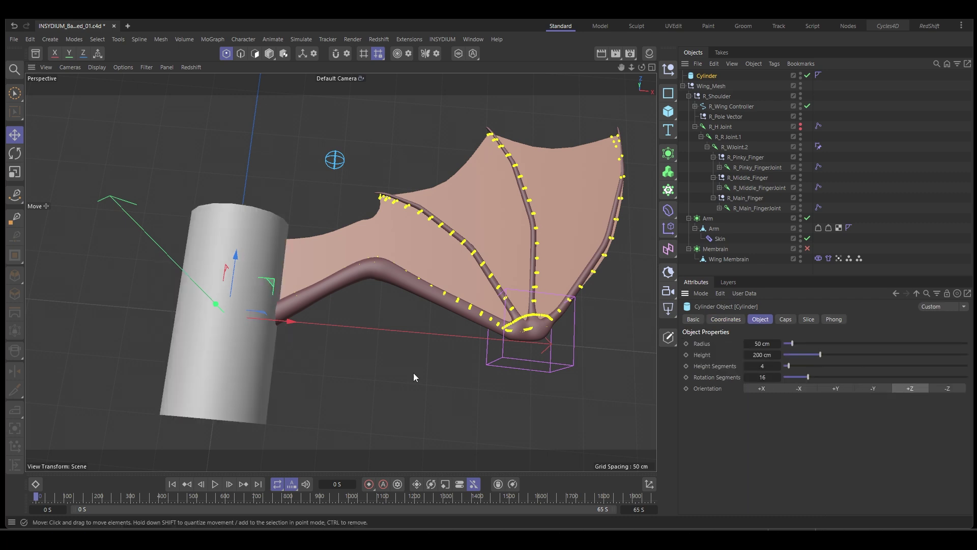
# - Scale the Cylinder down to a 13.8 cm radius and 55.2 cm height, and parent it under Wing_Mesh
pyautogui.press('r')
pyautogui.press('t')
pyautogui.moveTo(386, 348); pyautogui.dragTo(168, 339)
pyautogui.press('e')
pyautogui.moveTo(717, 80); pyautogui.dragTo(715, 88)
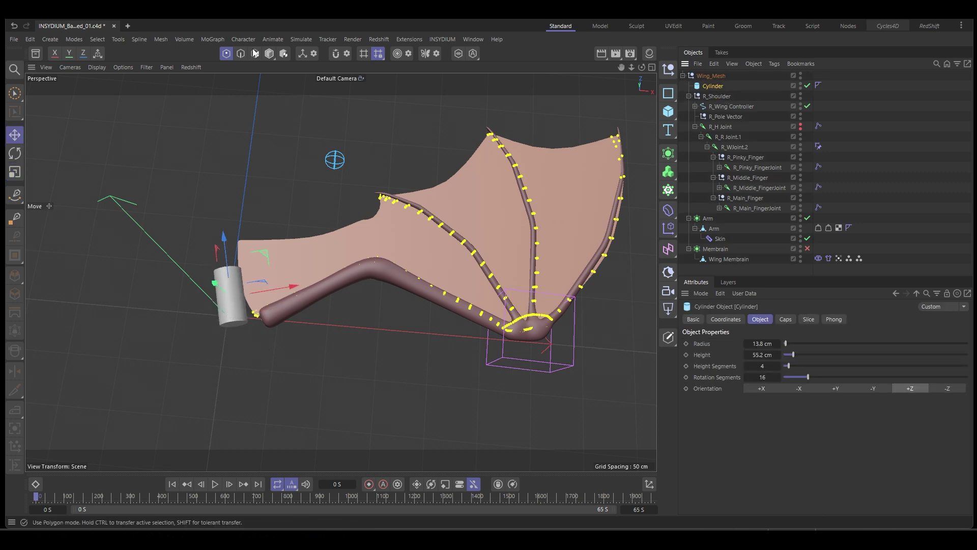
# - In Model mode, reshape the Cylinder to about 9 cm radius and 92.5 cm height, and move it against the membrane's inner edge
pyautogui.click(270, 52)
pyautogui.moveTo(230, 271); pyautogui.dragTo(234, 254)
pyautogui.press('e')
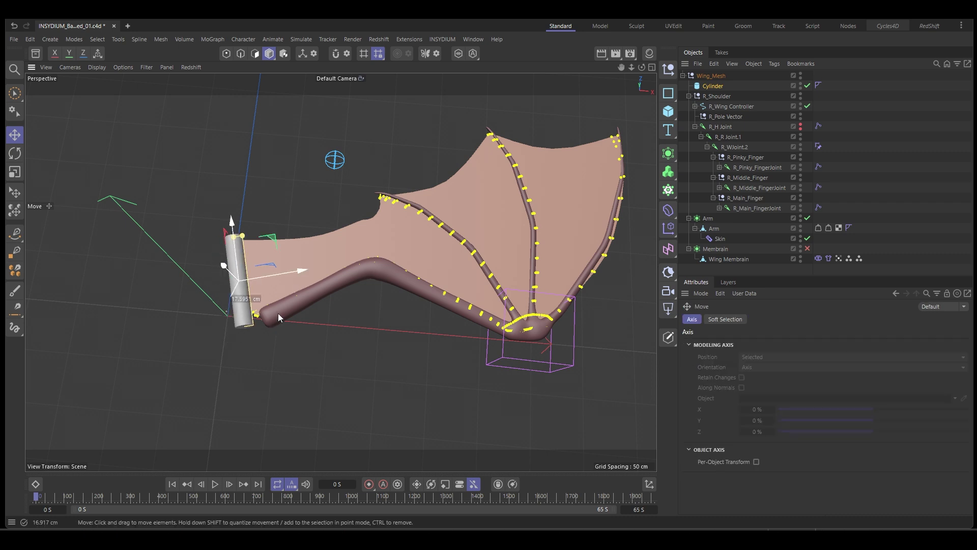
pyautogui.keyDown('alt'); pyautogui.moveTo(305, 353); pyautogui.dragTo(274, 344); pyautogui.keyUp('alt')
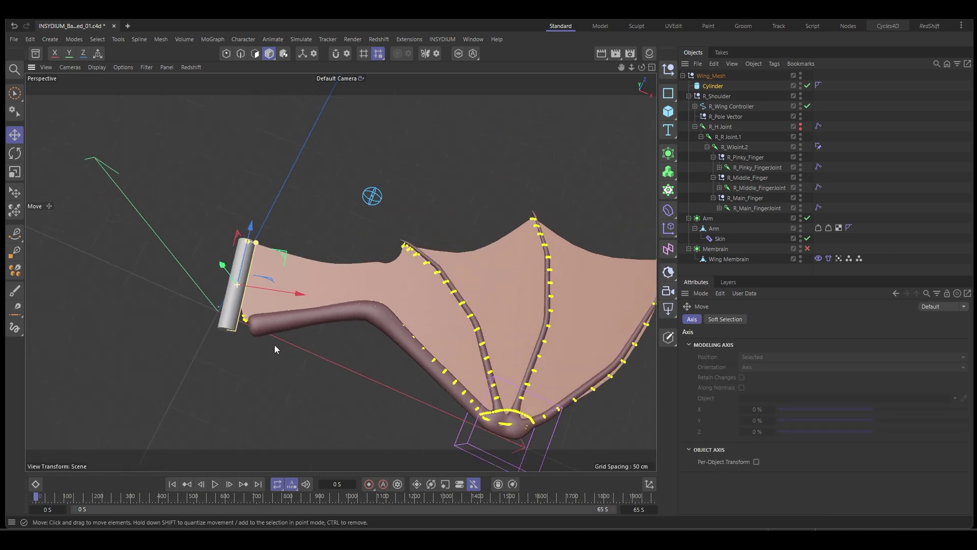
# - Rotate the Cylinder slightly and nudge it to line up with the membrane's inner edge, check it from the side, and keep it selected
pyautogui.press('r')
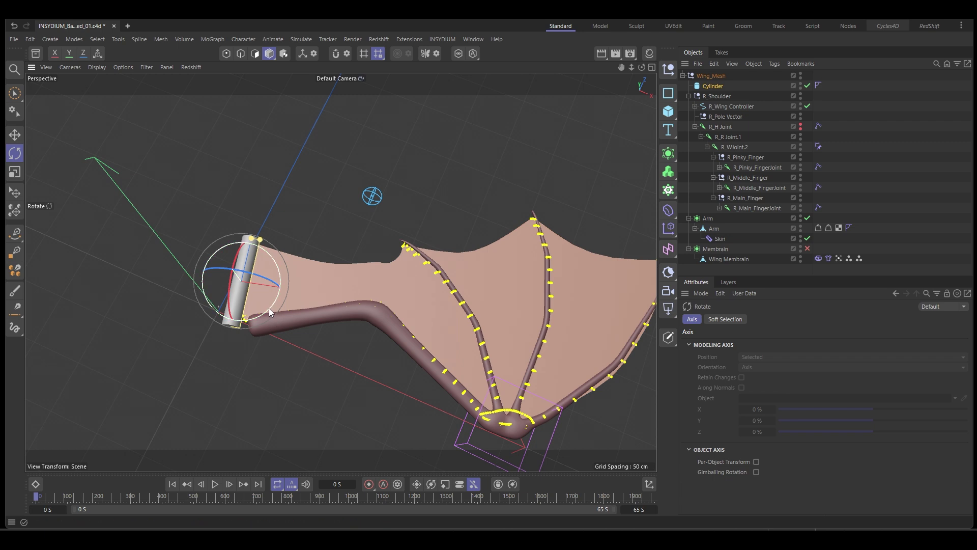
pyautogui.moveTo(269, 308); pyautogui.dragTo(273, 306)
pyautogui.press('e')
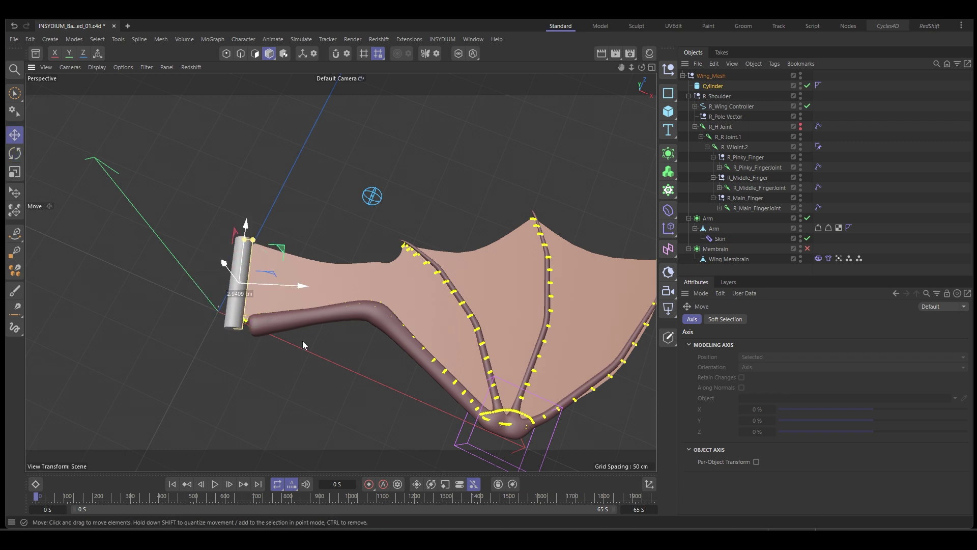
pyautogui.keyDown('alt'); pyautogui.moveTo(305, 340); pyautogui.dragTo(269, 237); pyautogui.keyUp('alt')
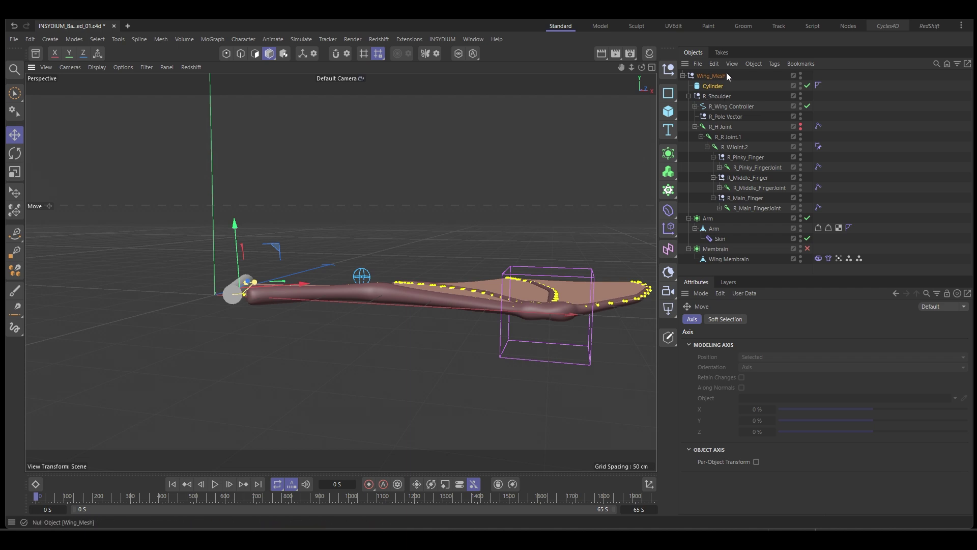
pyautogui.click(713, 87)
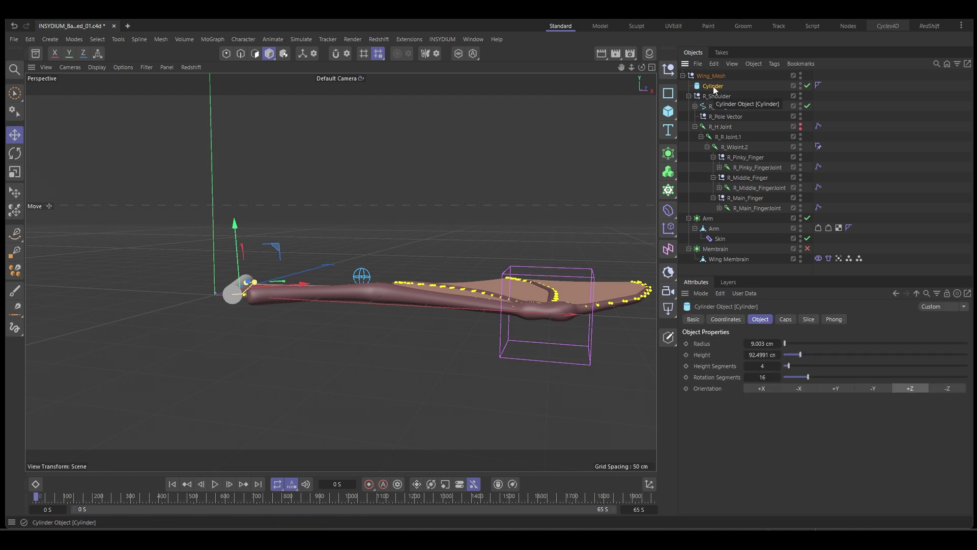
# - Convert the Cylinder to an editable polygon object and turn off its viewport and renderer visibility
pyautogui.press('c')
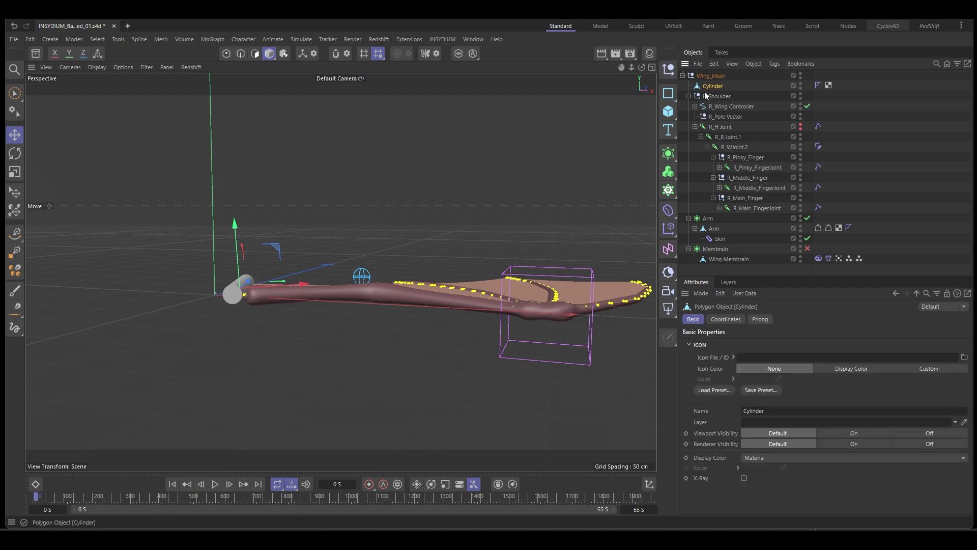
pyautogui.keyDown('alt'); pyautogui.moveTo(368, 233); pyautogui.dragTo(258, 207); pyautogui.keyUp('alt')
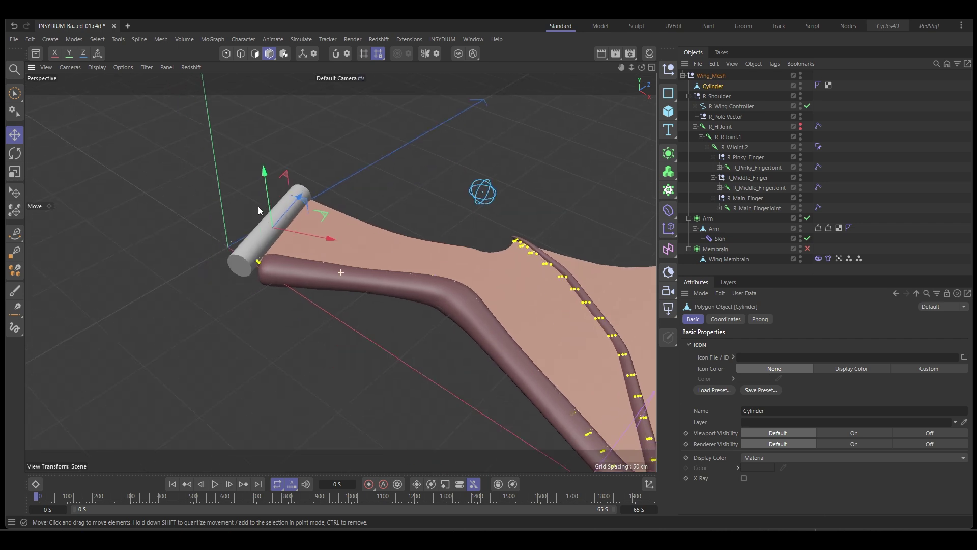
pyautogui.keyDown('ctrl'); pyautogui.click(798, 88); pyautogui.keyUp('ctrl')
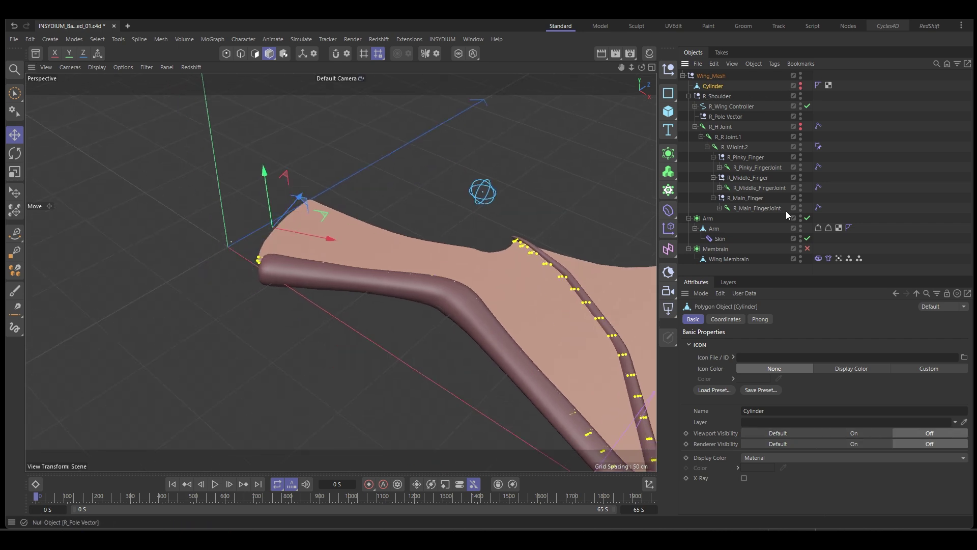
# - Recall the Wing Membrain's stored point selection along its inner shoulder edge and add a Cloth Belt tag to the Wing Membrain
pyautogui.doubleClick(860, 258)
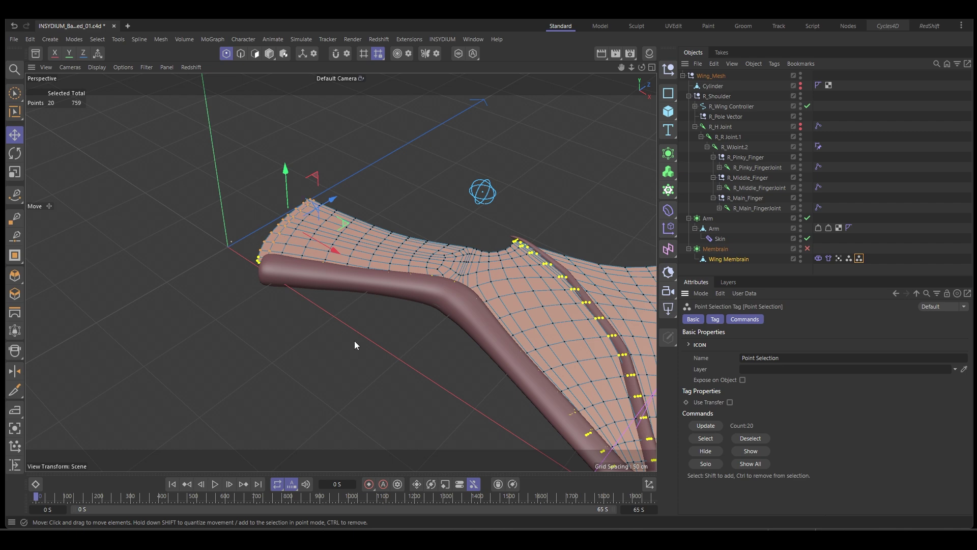
pyautogui.keyDown('alt'); pyautogui.moveTo(354, 345); pyautogui.dragTo(311, 339); pyautogui.keyUp('alt')
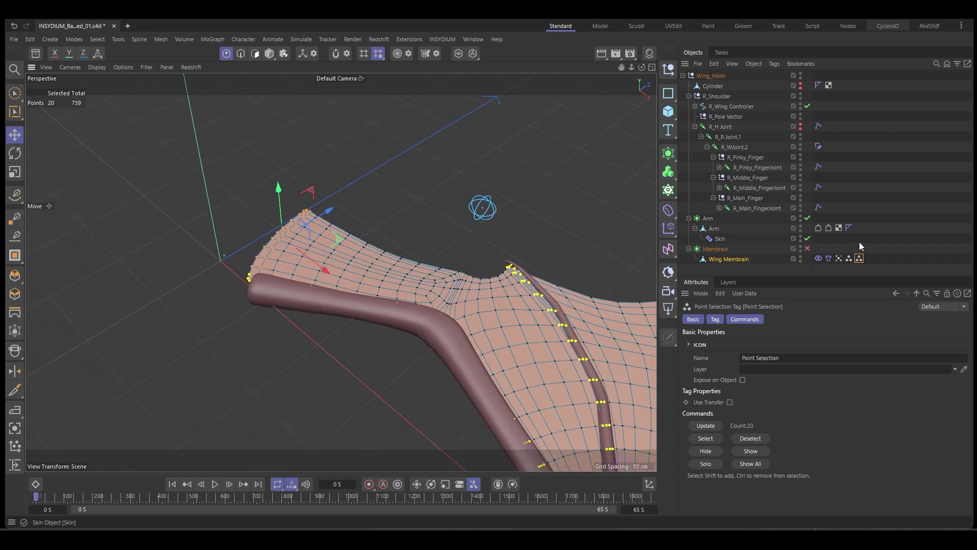
pyautogui.rightClick(715, 259)
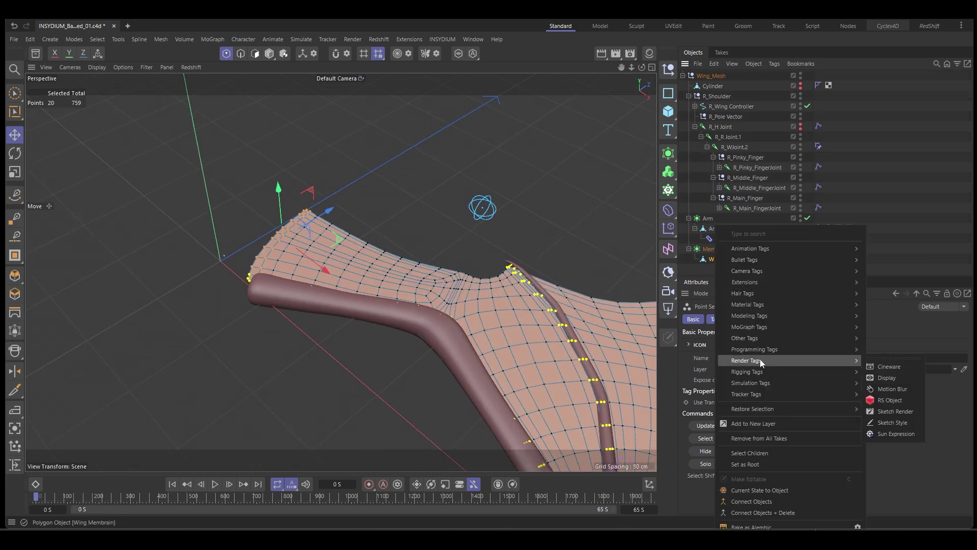
pyautogui.moveTo(839, 387)
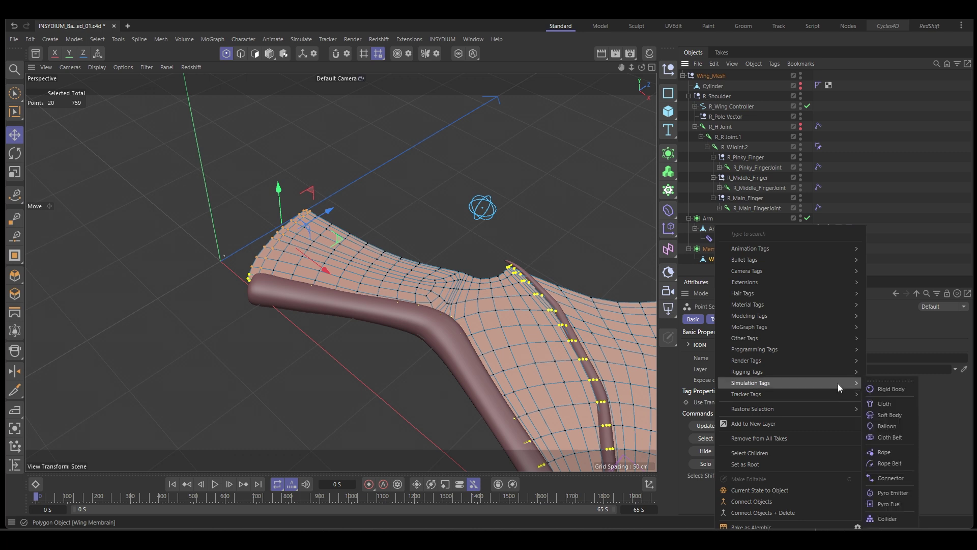
pyautogui.click(889, 438)
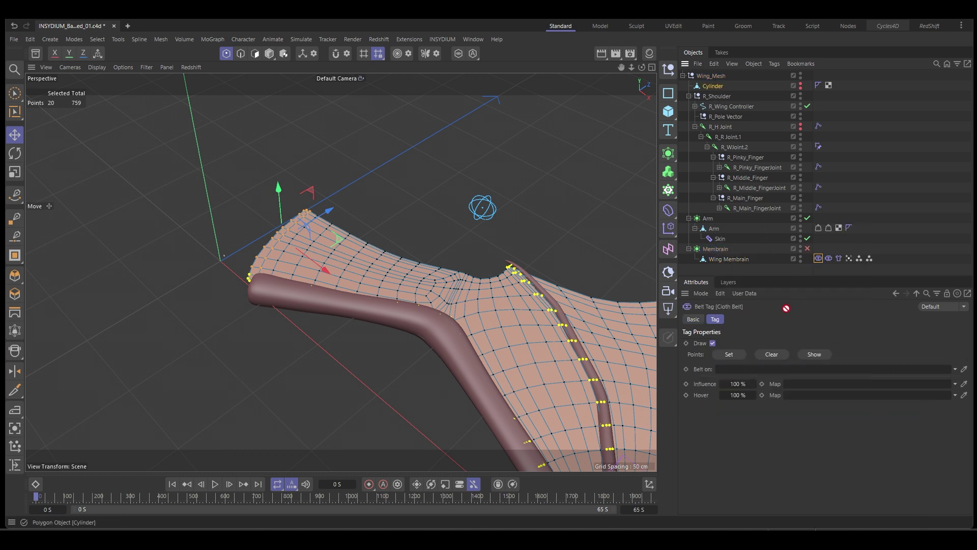
# - Belt the new Cloth Belt tag on the Cylinder and assign the selected inner-edge points to it
pyautogui.moveTo(742, 374); pyautogui.dragTo(742, 375)
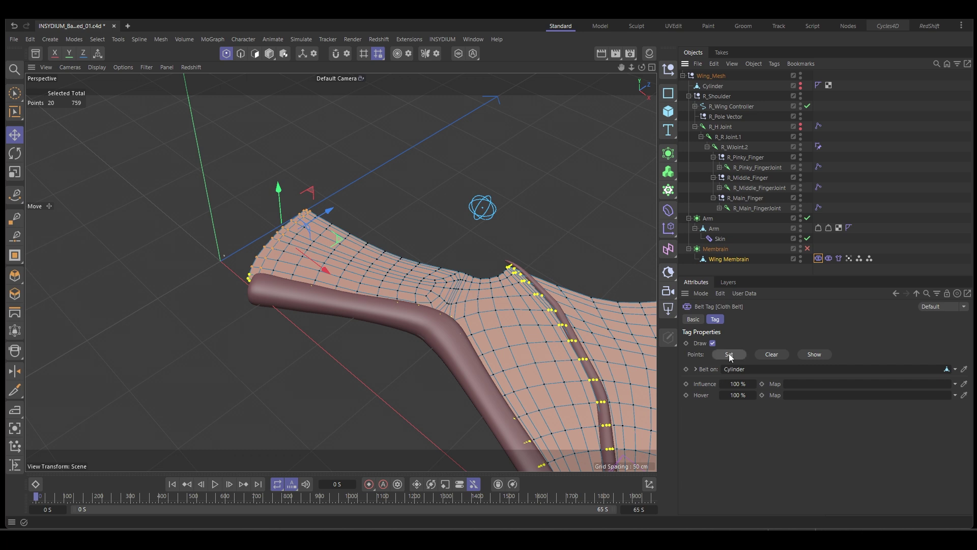
pyautogui.click(729, 355)
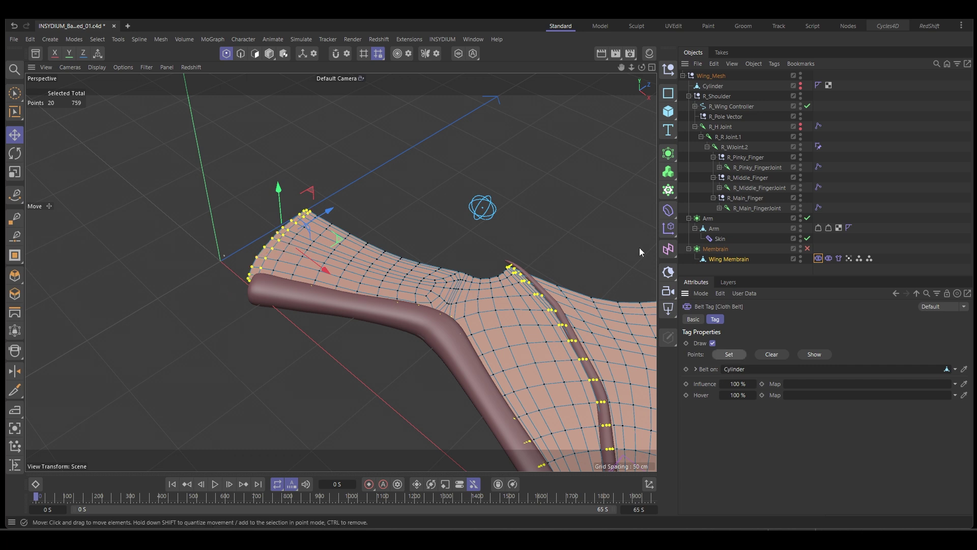
pyautogui.click(867, 185)
# - Make the R_H Joint chain visible again and enable the Membrain Subdivision Surface
pyautogui.keyDown('alt'); pyautogui.moveTo(383, 277); pyautogui.dragTo(665, 287); pyautogui.keyUp('alt')
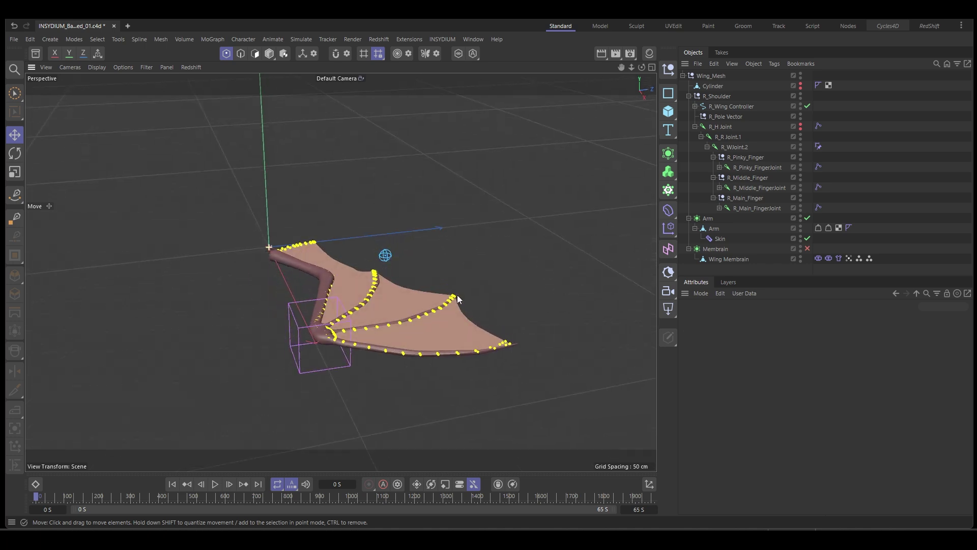
pyautogui.click(800, 128)
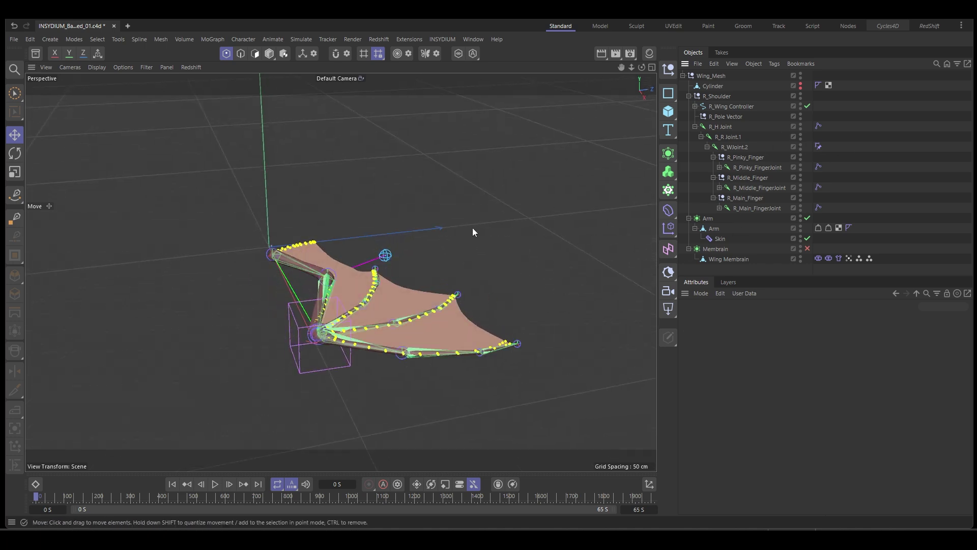
pyautogui.keyDown('alt'); pyautogui.moveTo(473, 227); pyautogui.dragTo(478, 300); pyautogui.keyUp('alt')
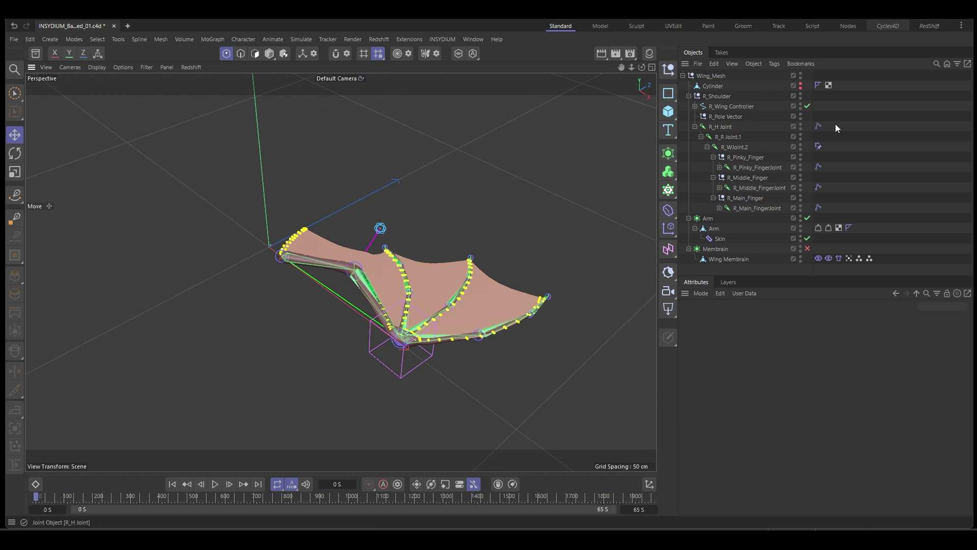
pyautogui.click(807, 248)
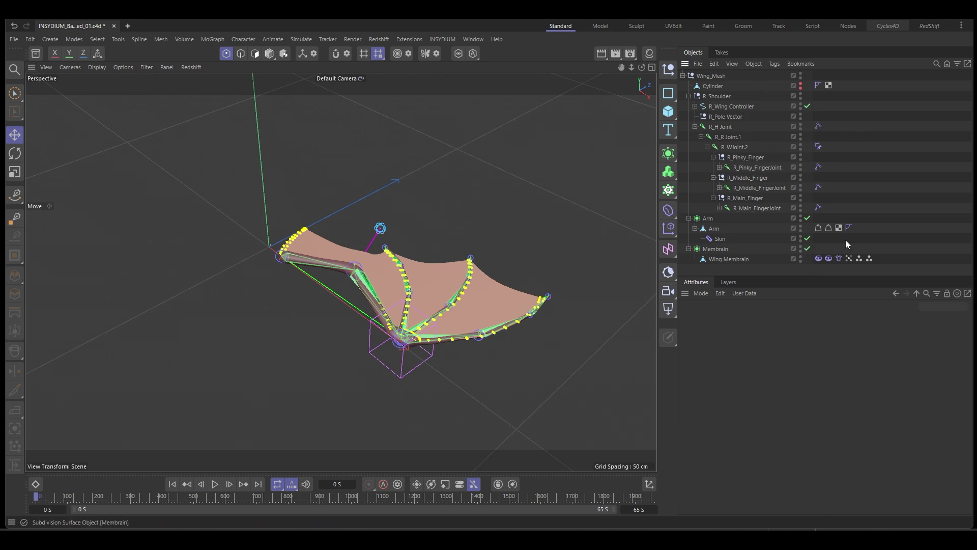
pyautogui.keyDown('alt'); pyautogui.moveTo(605, 271); pyautogui.dragTo(484, 325, button='middle'); pyautogui.keyUp('alt')
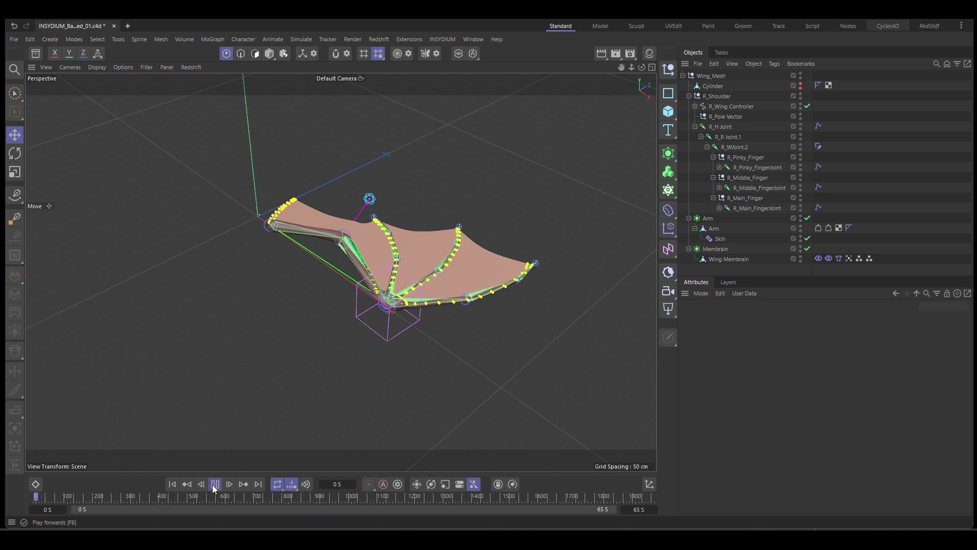
# - Play the wing animation and inspect how the belted membrane follows the arm and shoulder, and stop playback
pyautogui.click(214, 485)
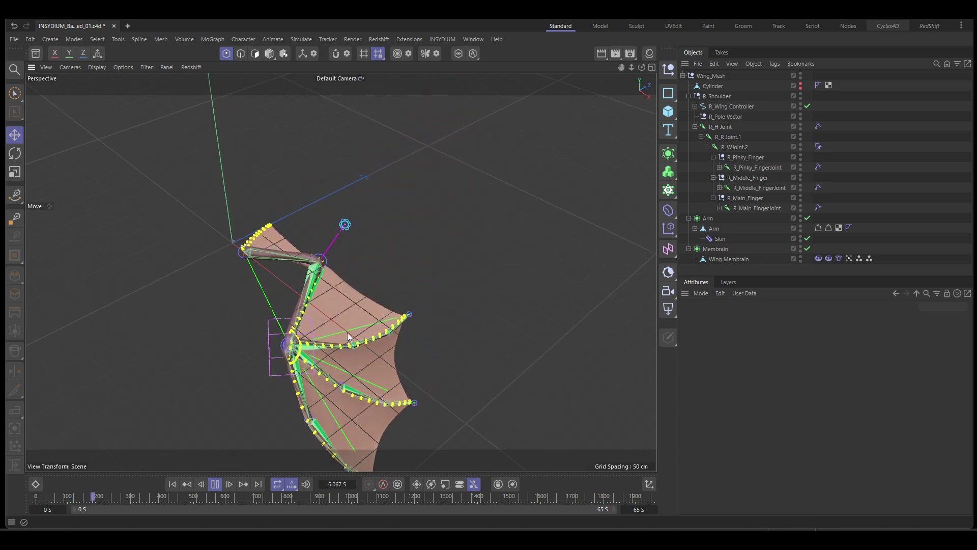
pyautogui.keyDown('alt'); pyautogui.moveTo(380, 335); pyautogui.dragTo(451, 301); pyautogui.keyUp('alt')
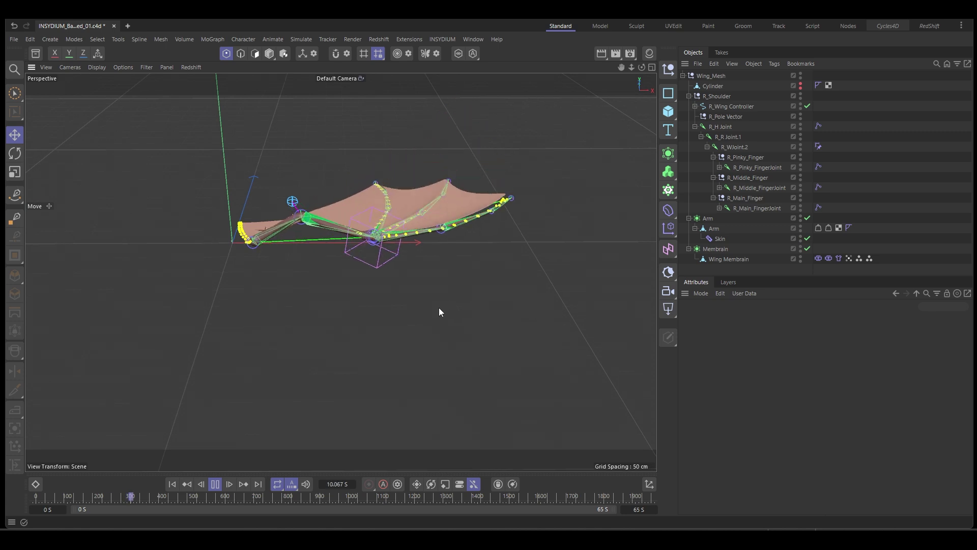
pyautogui.click(215, 484)
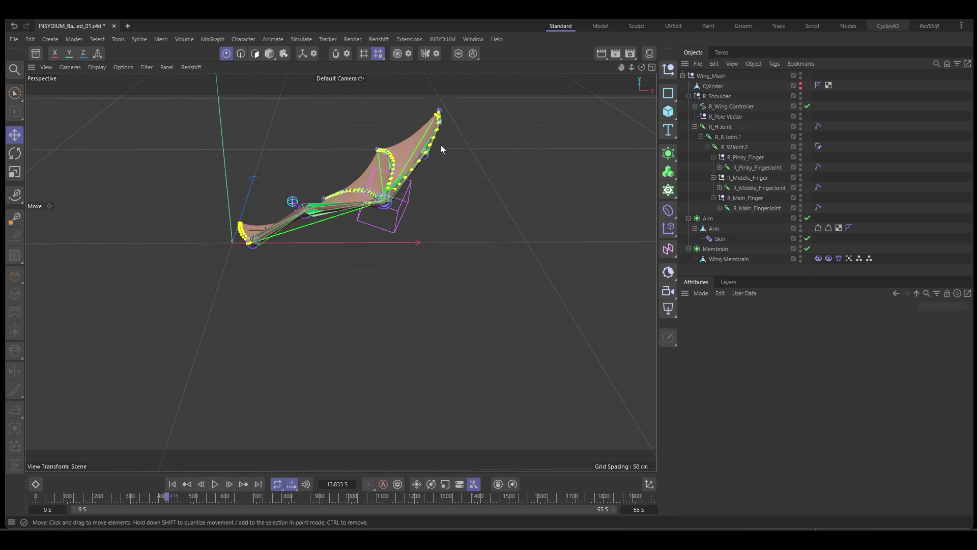
# - Enable Dynamics on the IK tags of the Pinky, Middle and Main finger joints together
pyautogui.moveTo(831, 163); pyautogui.dragTo(815, 210)
pyautogui.click(809, 319)
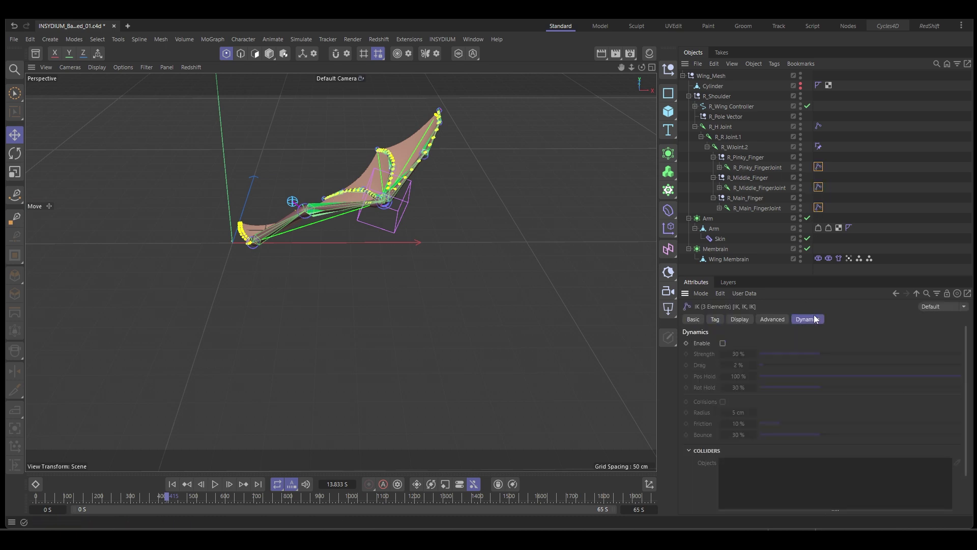
pyautogui.click(724, 343)
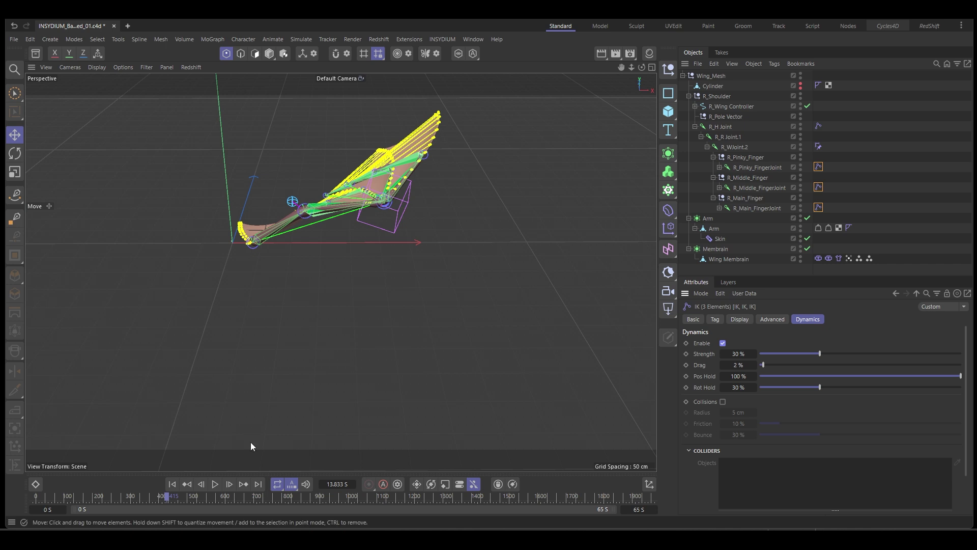
# - Replay the animation from the first frame to examine the dynamic finger motion, and stop playback
pyautogui.click(180, 485)
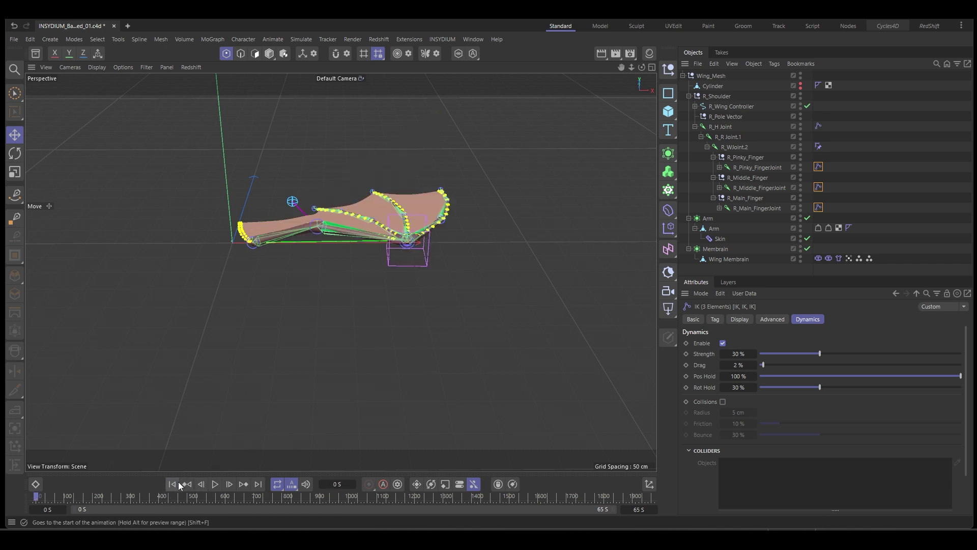
pyautogui.click(219, 487)
pyautogui.keyDown('alt'); pyautogui.moveTo(240, 448); pyautogui.dragTo(428, 301); pyautogui.keyUp('alt')
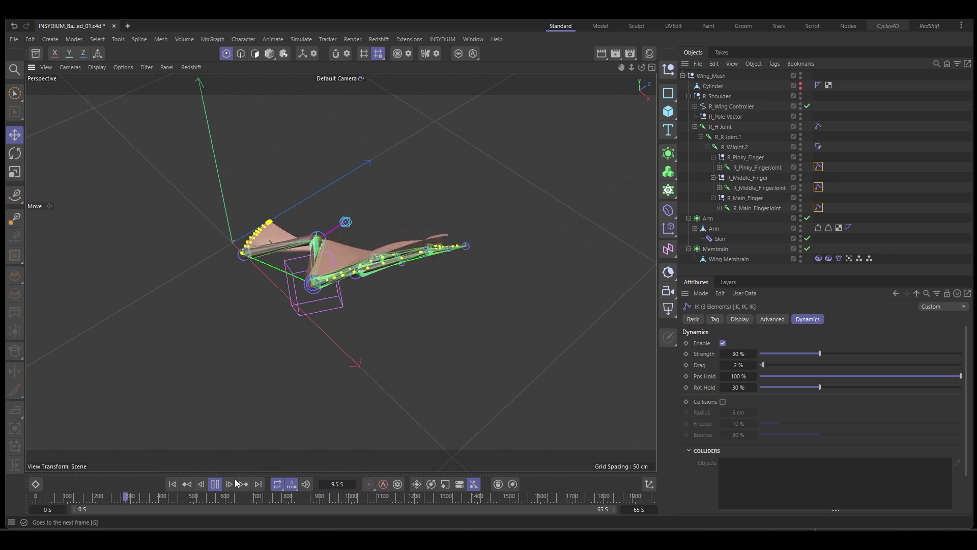
pyautogui.click(215, 485)
pyautogui.keyDown('alt'); pyautogui.moveTo(458, 308); pyautogui.dragTo(567, 206); pyautogui.keyUp('alt')
# - Add a Symmetry generator and parent Wing_Mesh under it to mirror the wing across the X axis
pyautogui.click(670, 153)
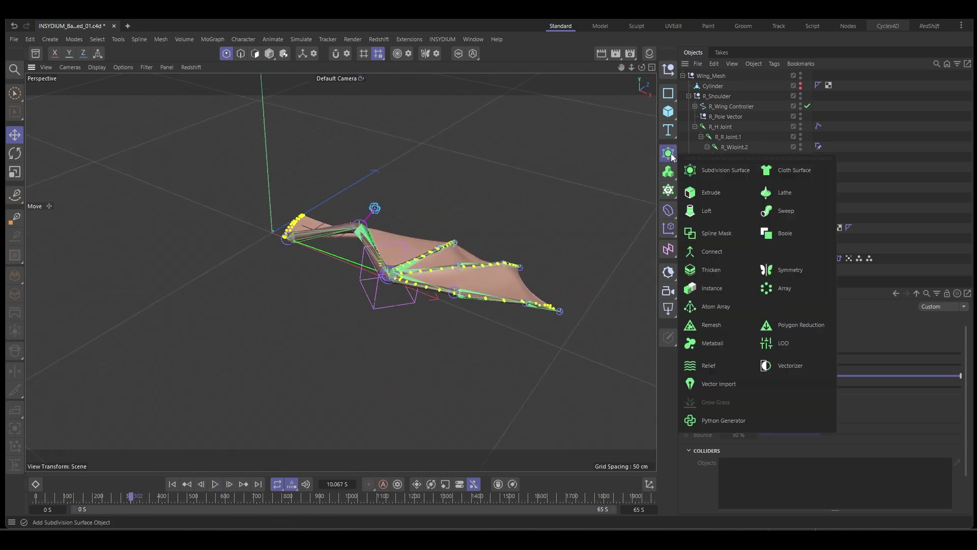
pyautogui.click(774, 270)
pyautogui.click(682, 86)
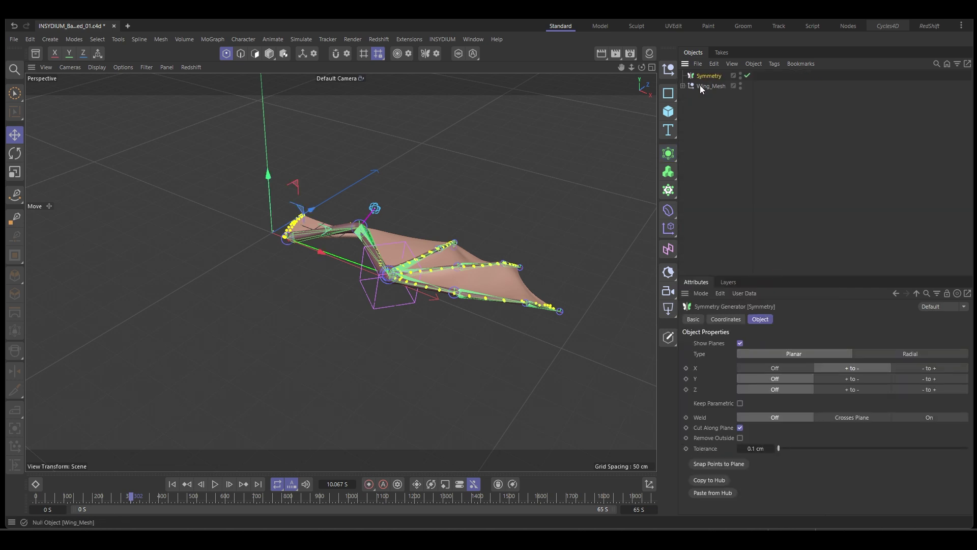
pyautogui.moveTo(700, 85); pyautogui.dragTo(716, 75)
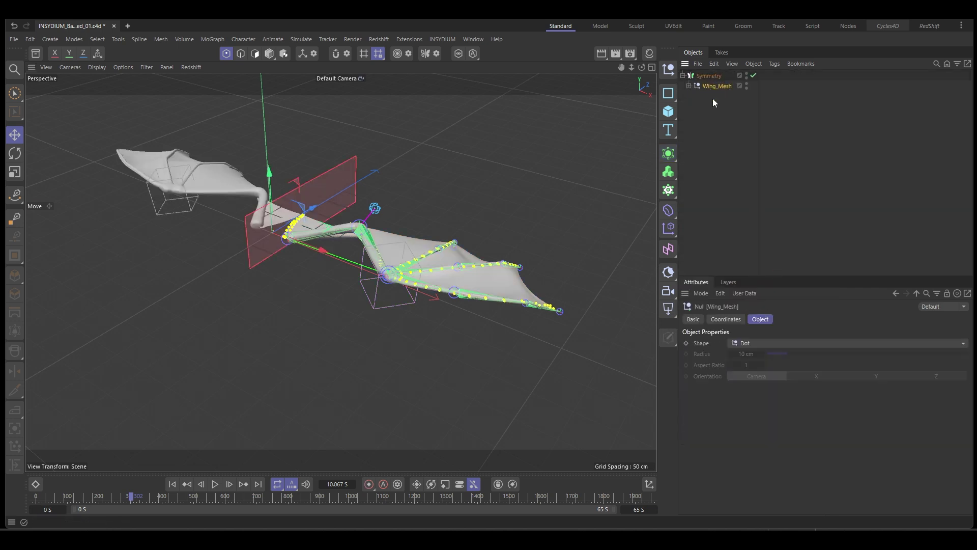
pyautogui.click(703, 109)
pyautogui.keyDown('alt'); pyautogui.moveTo(372, 310); pyautogui.dragTo(409, 281); pyautogui.keyUp('alt')
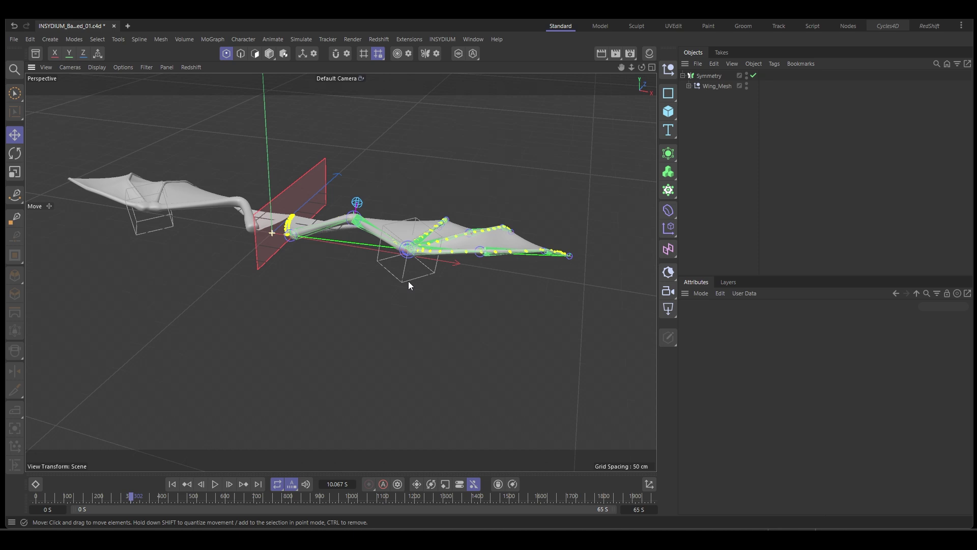
pyautogui.click(709, 75)
pyautogui.click(701, 201)
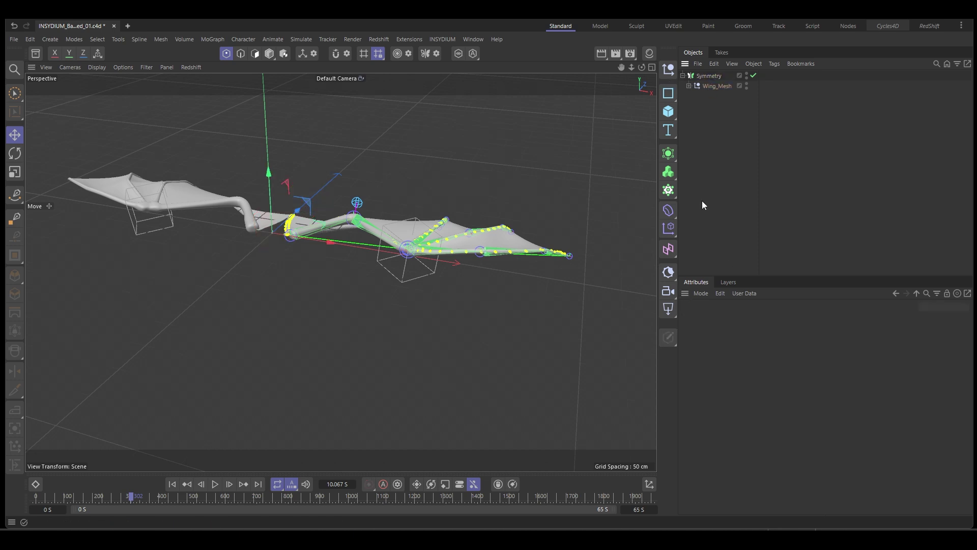
pyautogui.keyDown('alt'); pyautogui.moveTo(479, 292); pyautogui.dragTo(504, 305); pyautogui.keyUp('alt')
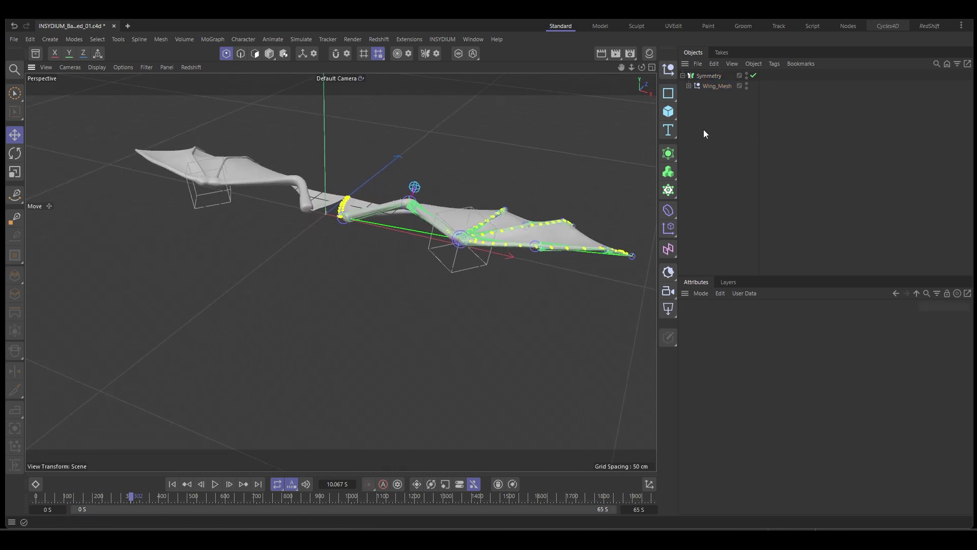
# - Expand Wing_Mesh and hide the R_Shoulder rig in both the viewport and the renderer
pyautogui.click(688, 86)
pyautogui.click(695, 106)
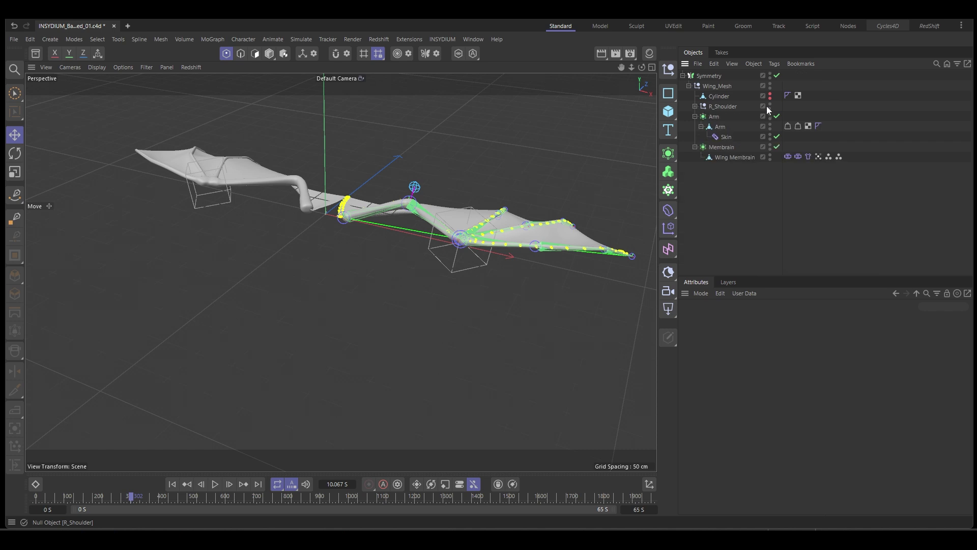
pyautogui.click(769, 104)
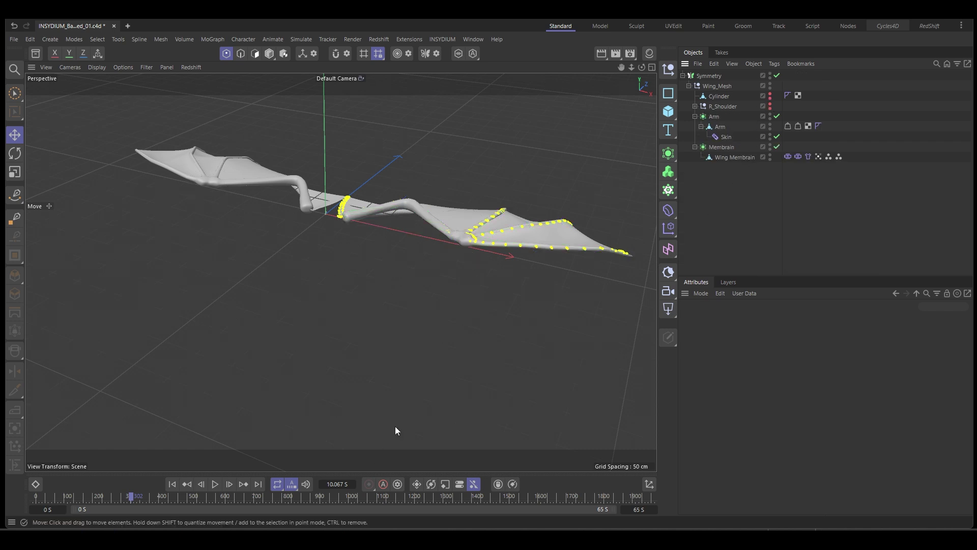
# - Play the animation and examine the flapping of both mirrored wings from several angles
pyautogui.click(215, 485)
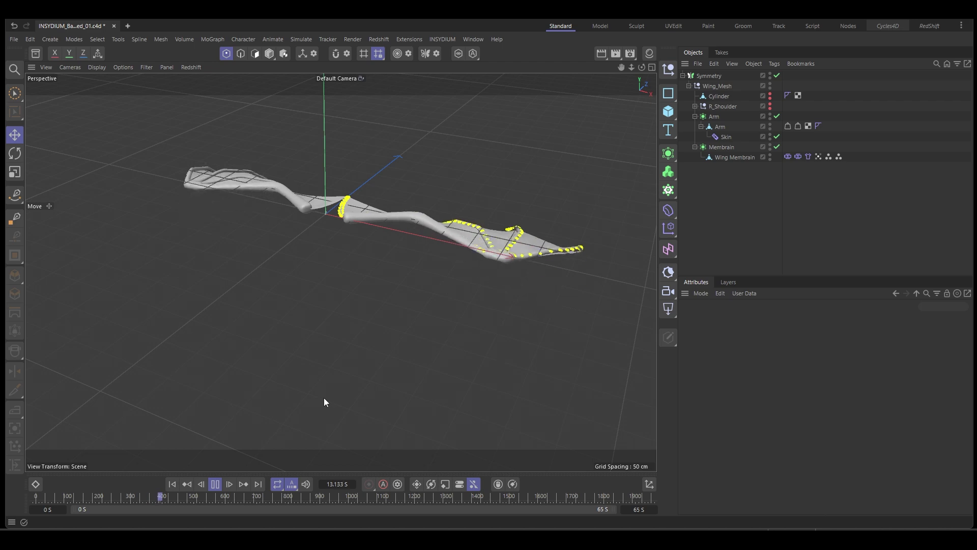
pyautogui.keyDown('alt'); pyautogui.moveTo(327, 396); pyautogui.dragTo(264, 365); pyautogui.keyUp('alt')
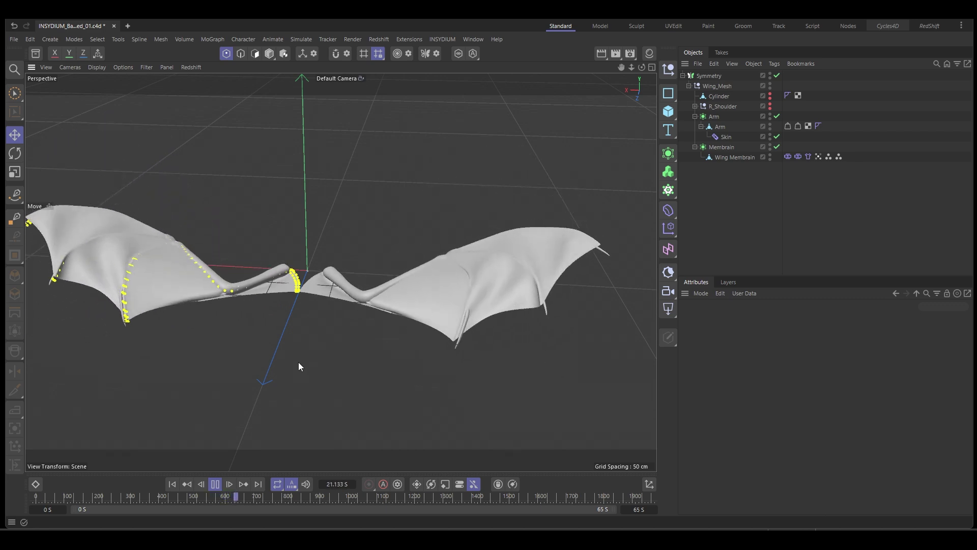
pyautogui.keyDown('alt'); pyautogui.moveTo(419, 352); pyautogui.dragTo(560, 318); pyautogui.keyUp('alt')
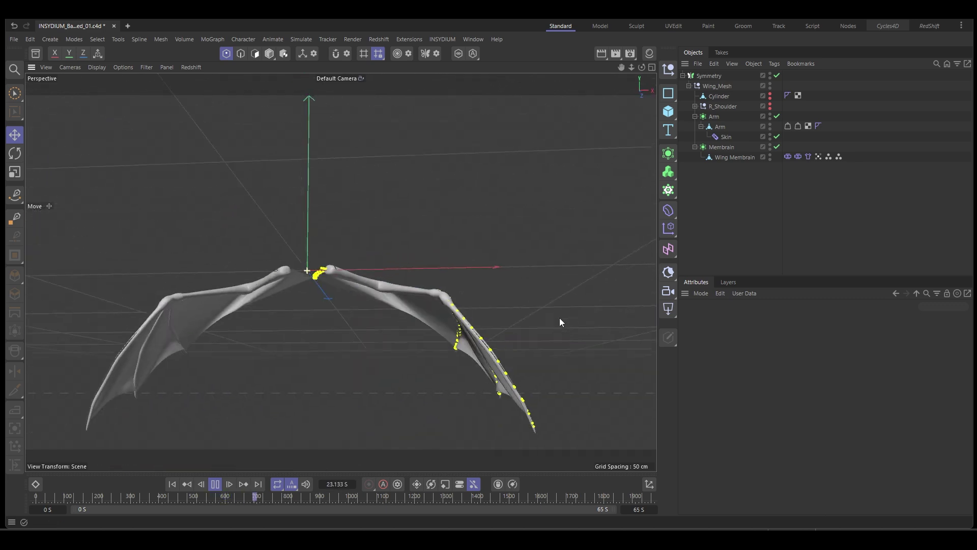
pyautogui.keyDown('alt'); pyautogui.moveTo(457, 349); pyautogui.dragTo(391, 338); pyautogui.keyUp('alt')
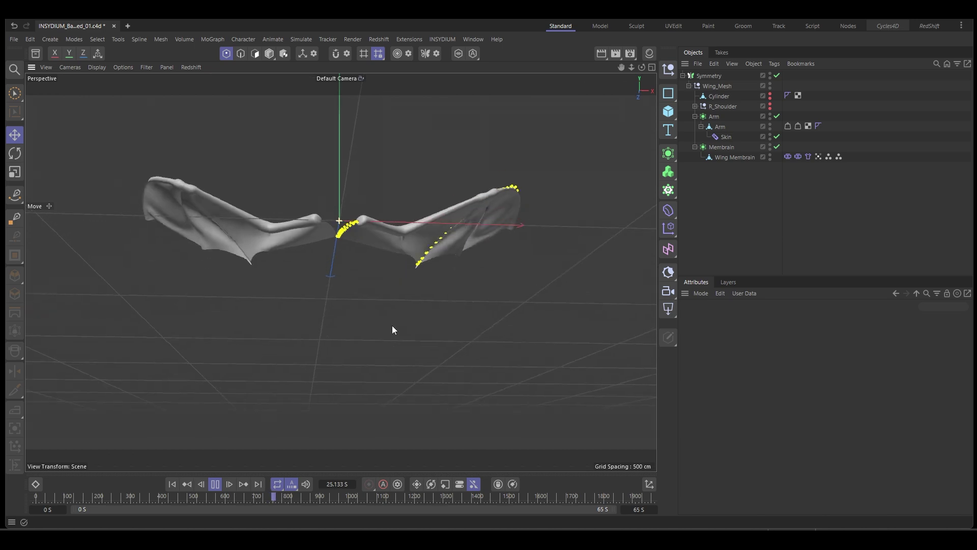
pyautogui.keyDown('alt'); pyautogui.moveTo(356, 349); pyautogui.dragTo(365, 389, button='right'); pyautogui.keyUp('alt')
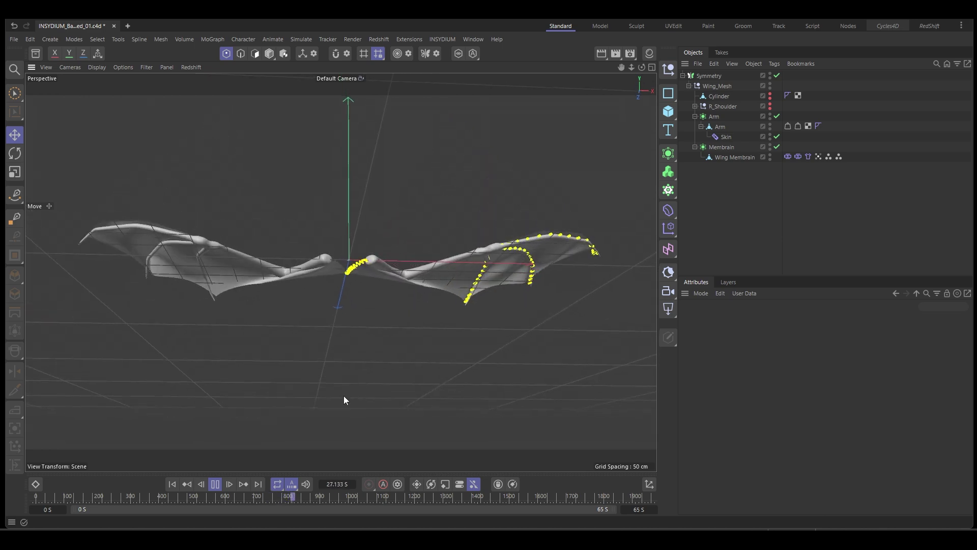